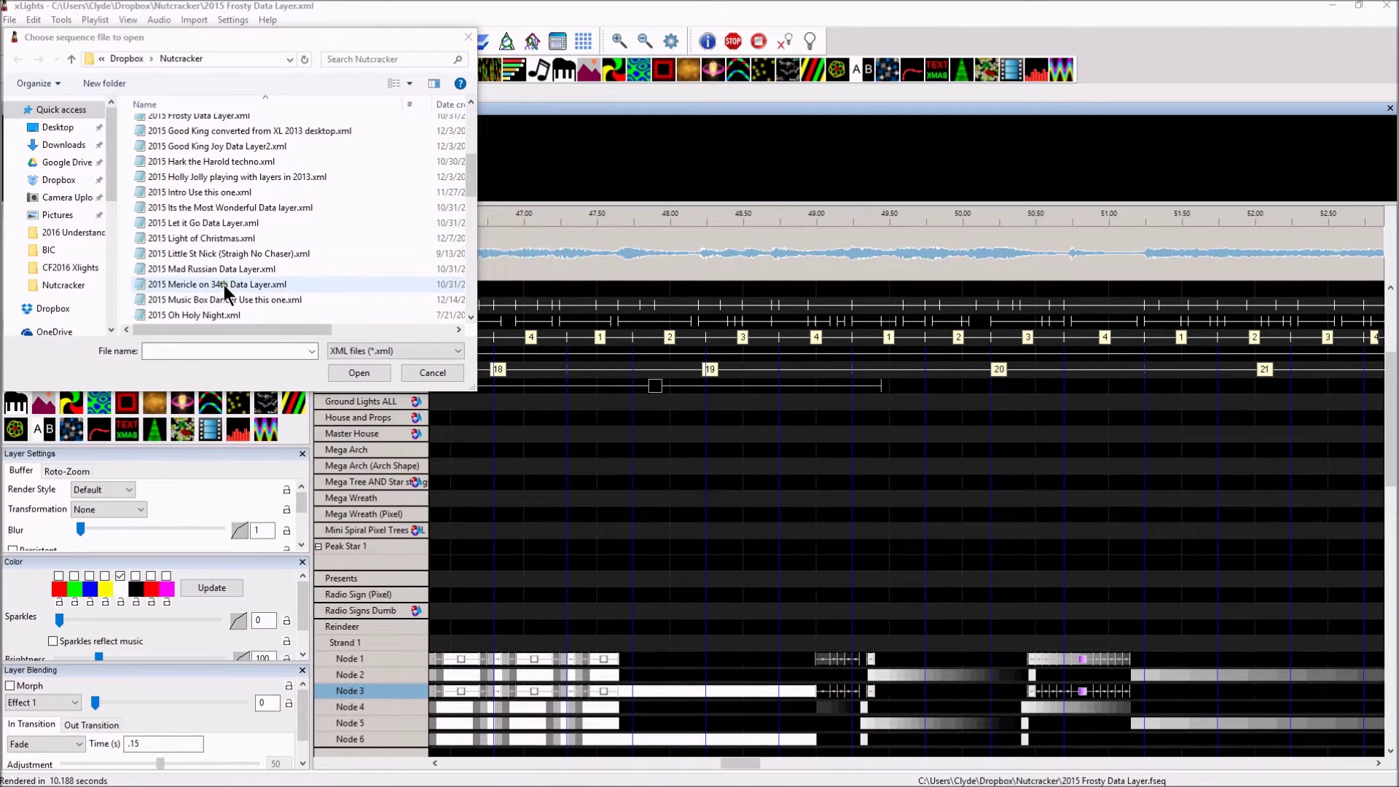
Step: Reopen the 2015 Frosty Data Layer.xml sequence, discarding the unsaved changes in the current one
scroll(199, 171, up, 1)
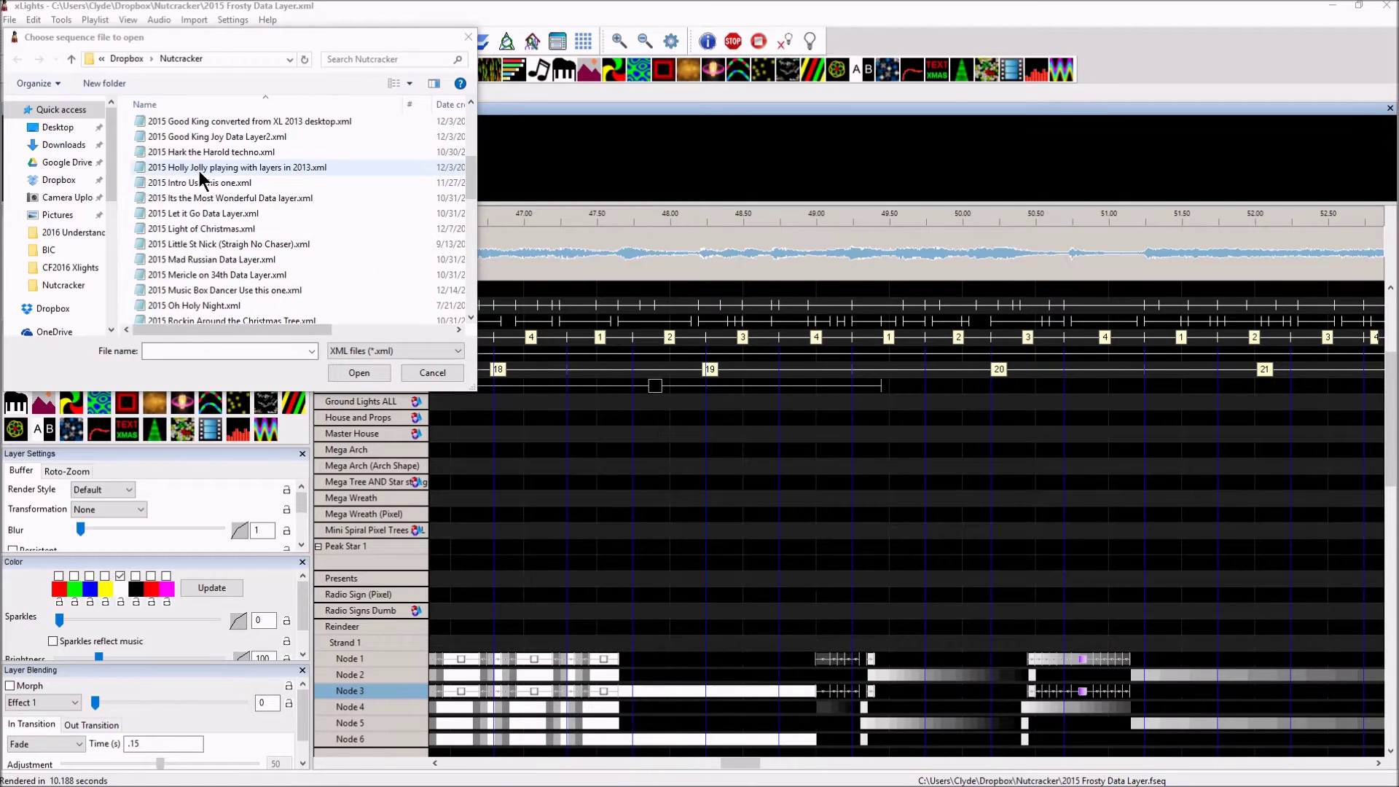
scroll(194, 154, up, 2)
double_click(192, 199)
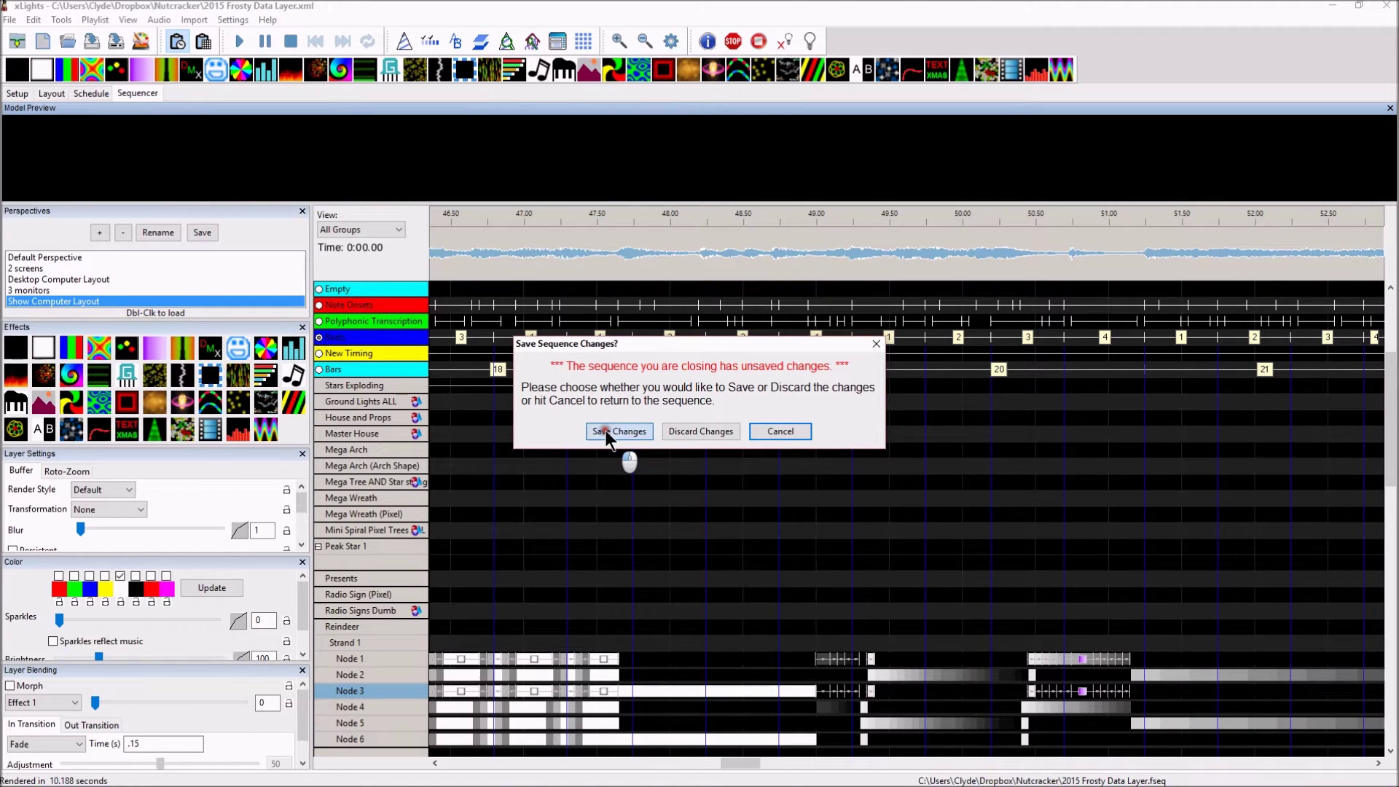
click(702, 432)
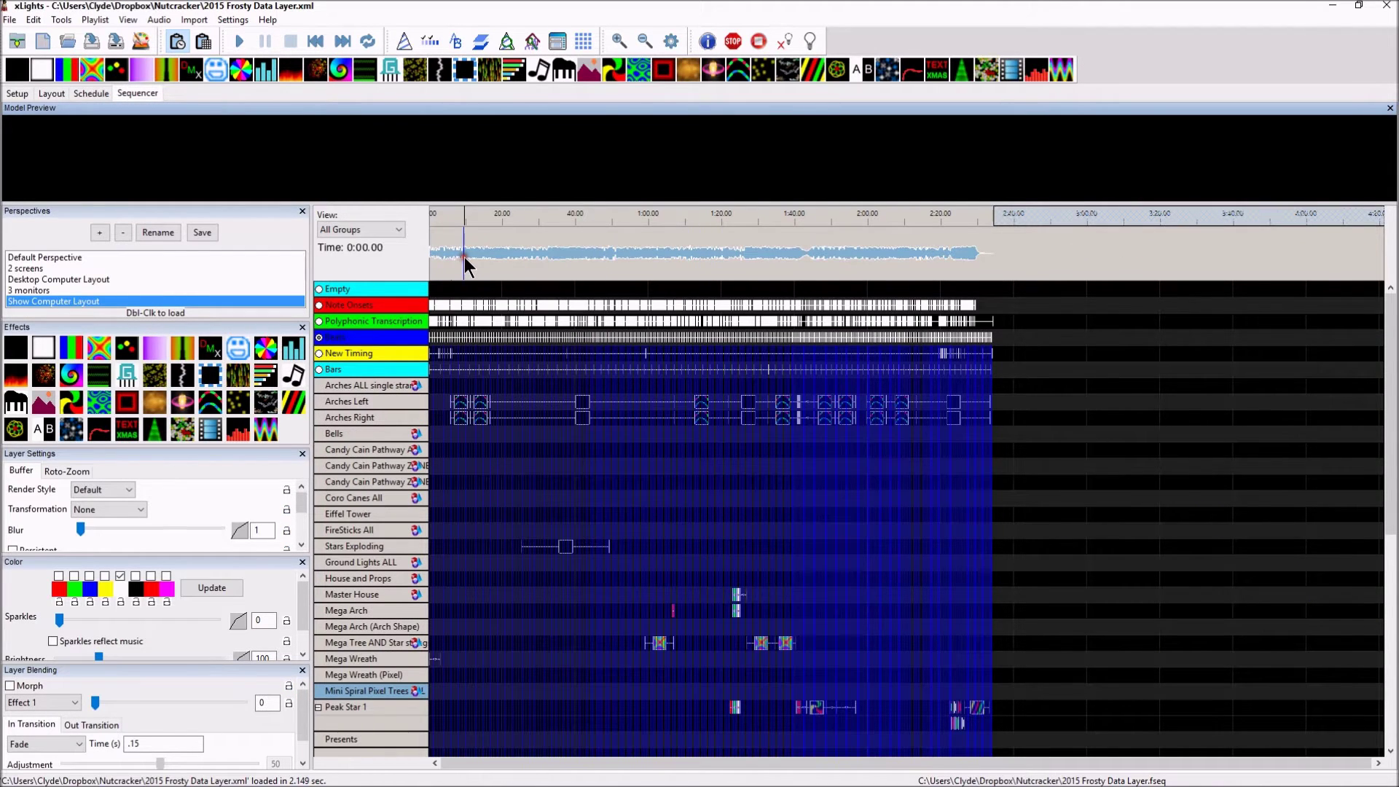
Step: Bring up the House Preview and play the opening of the sequence from 0:00, stopping after about 14 seconds
scroll(465, 259, up, 1)
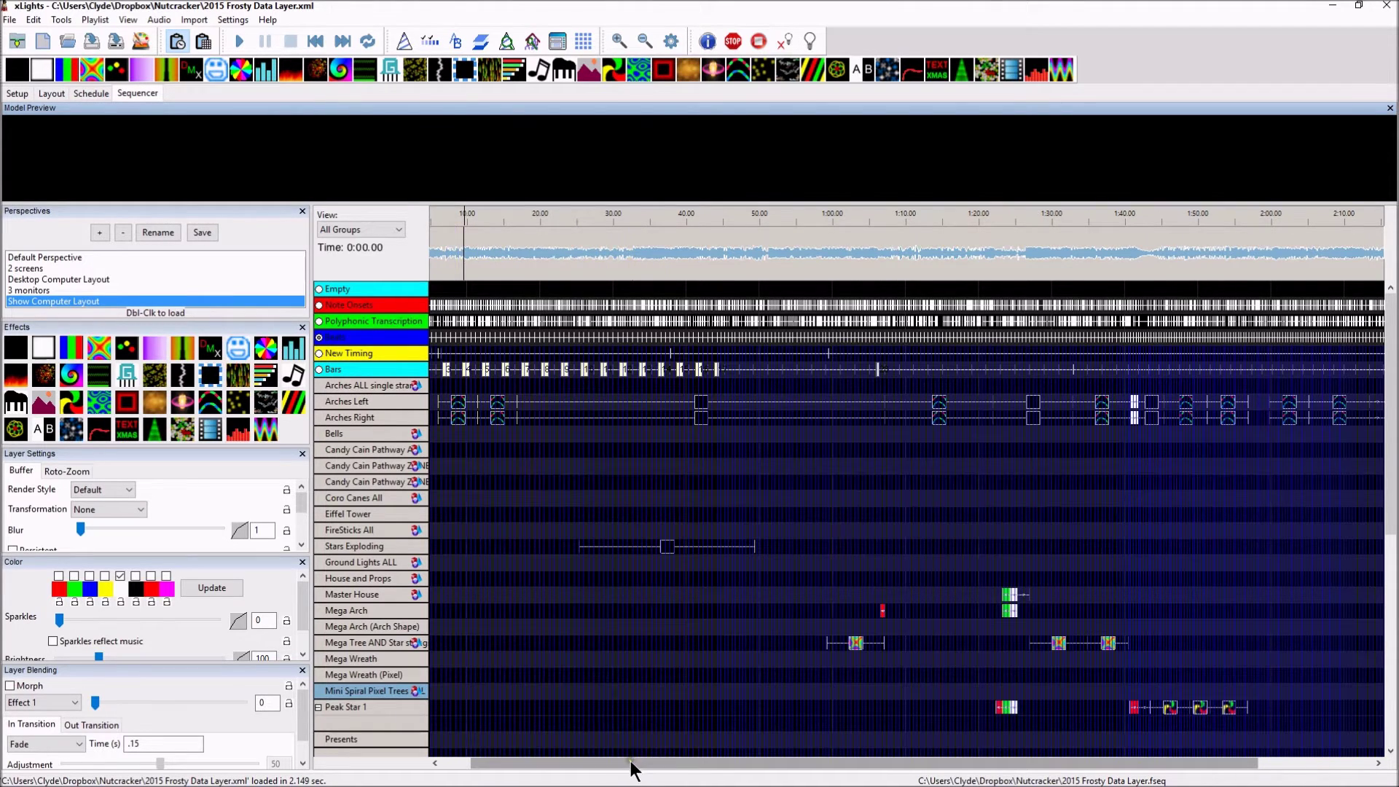
drag(631, 761, 571, 771)
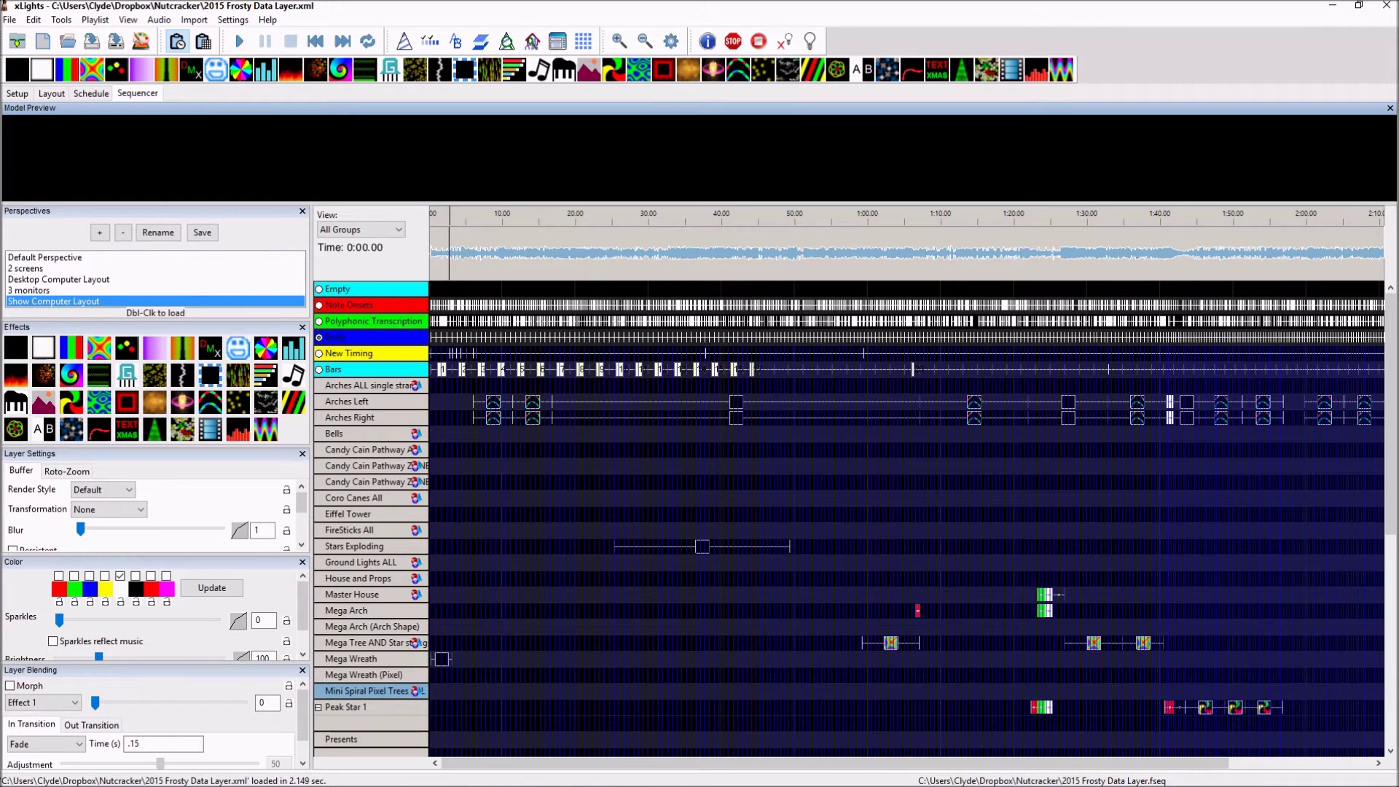
click(533, 42)
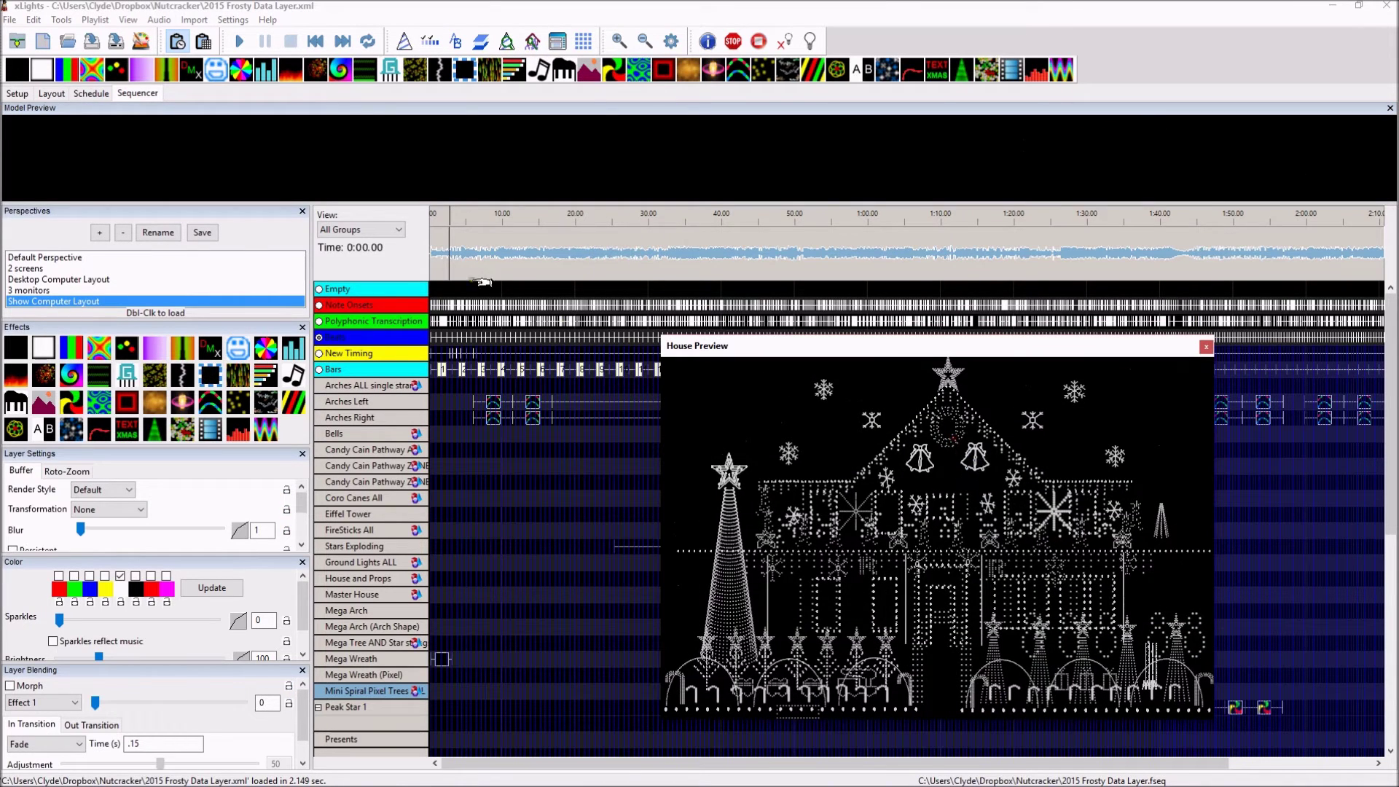
click(414, 230)
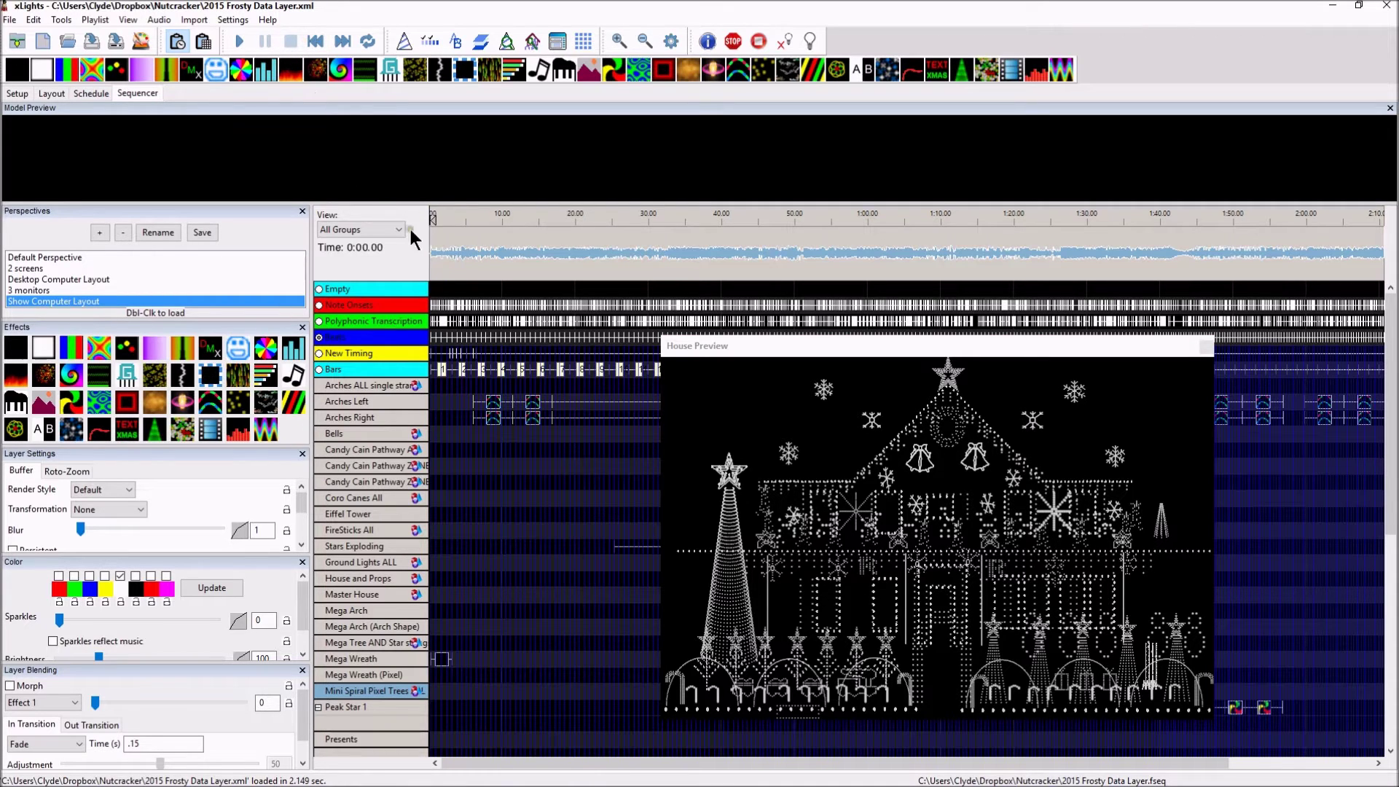
key(space)
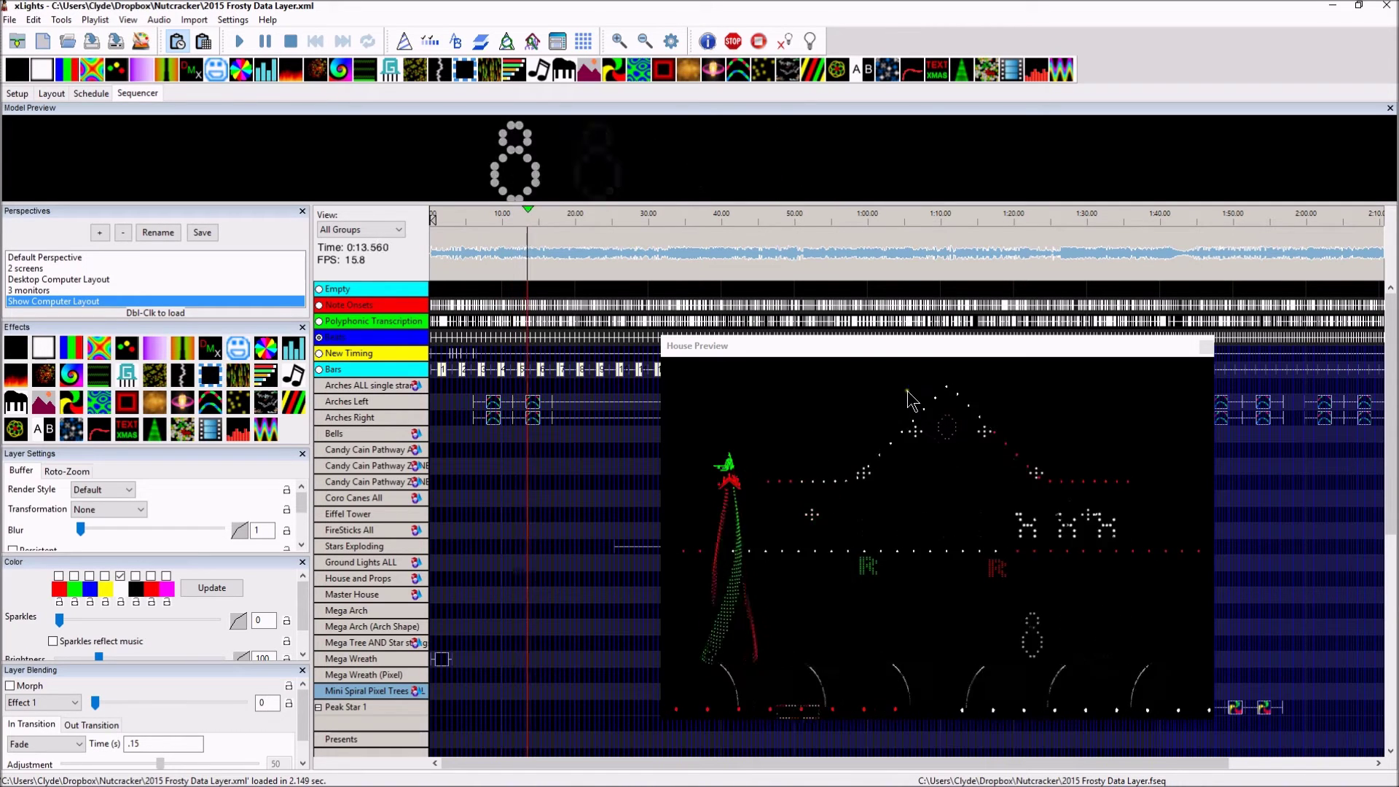
key(space)
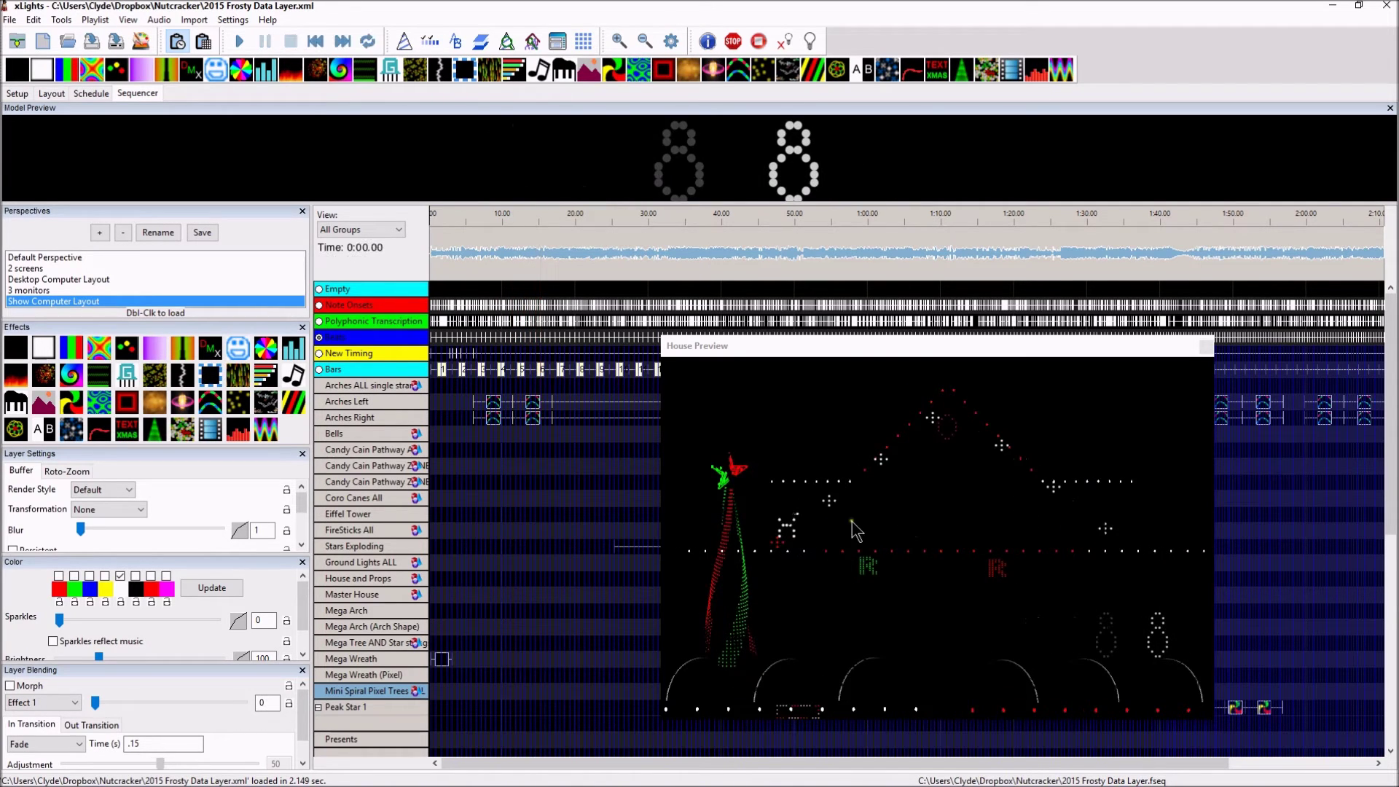
Step: Move the House Preview window out of the way so the whole sequencer timeline is uncovered
drag(949, 344, 1053, 0)
key(alt+F4)
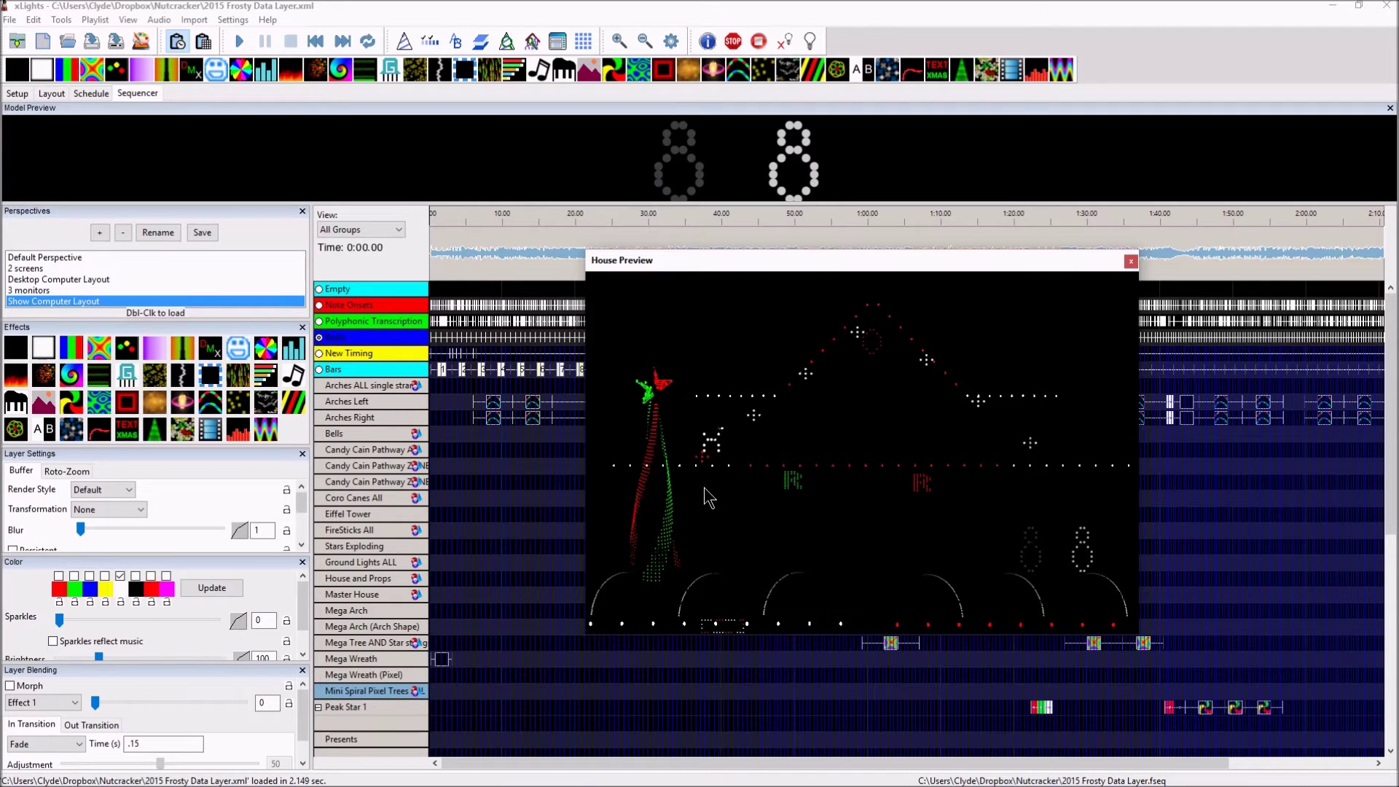
drag(1003, 262, 990, 0)
drag(1040, 204, 1040, 0)
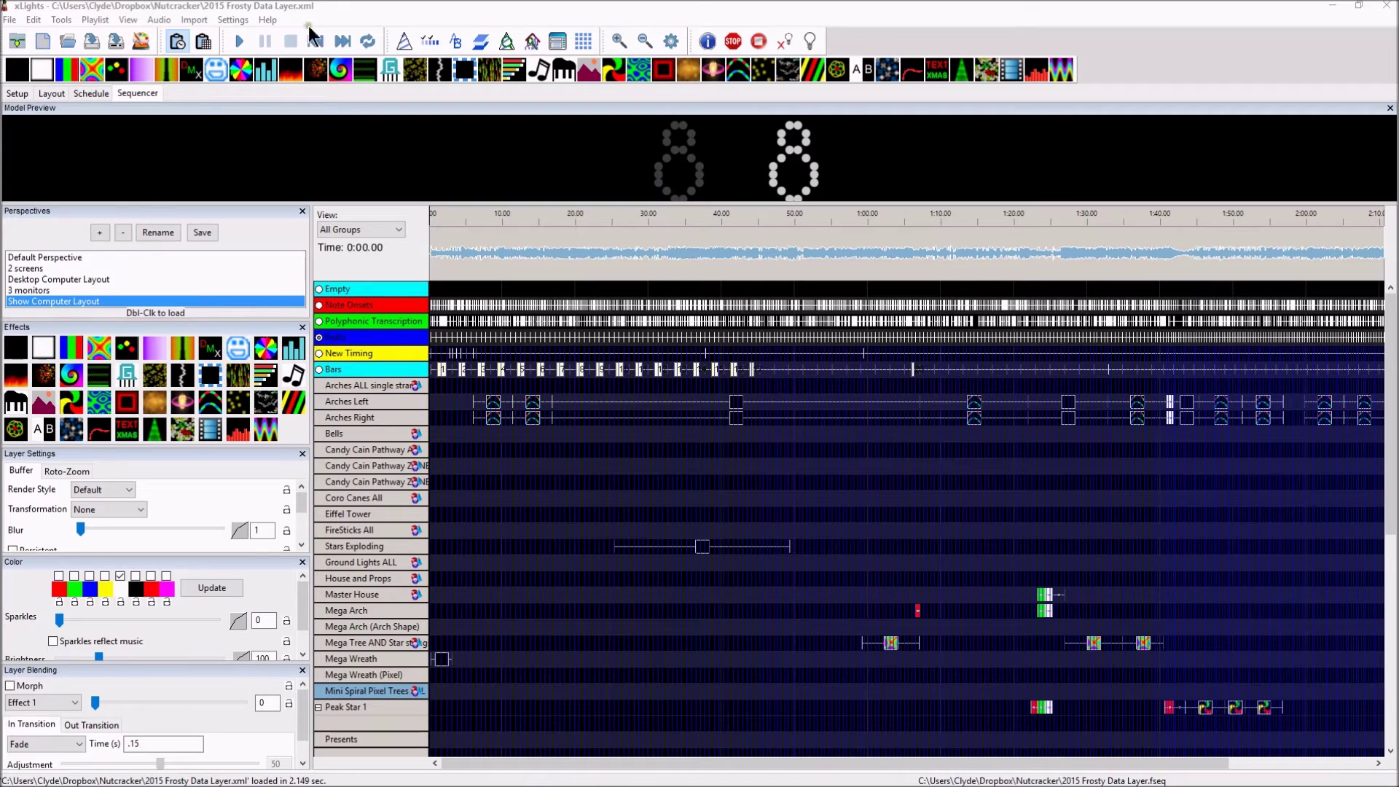
Step: Place Effect Settings over the timeline and inspect the effects on Stars Exploding and Arches Right
click(703, 548)
drag(854, 4, 1025, 299)
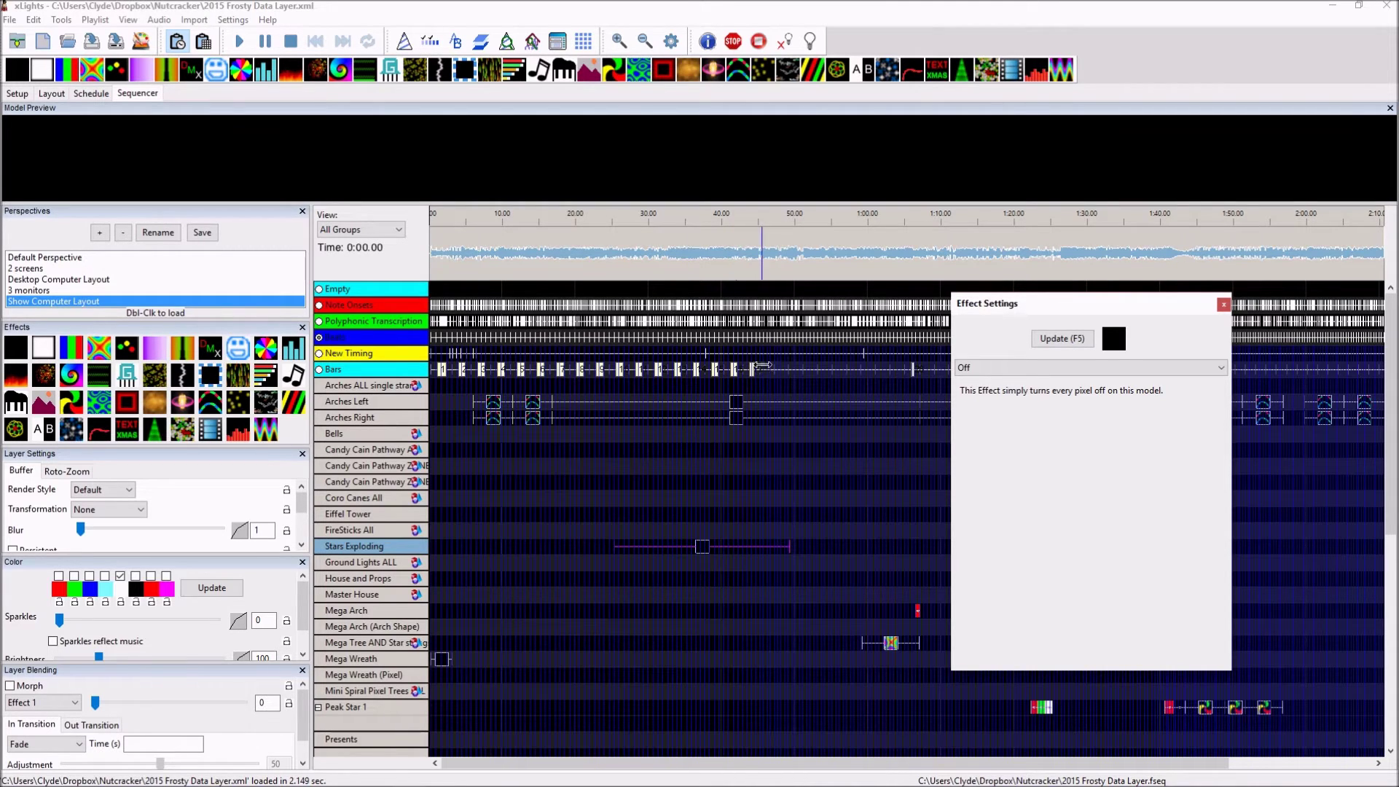
click(735, 419)
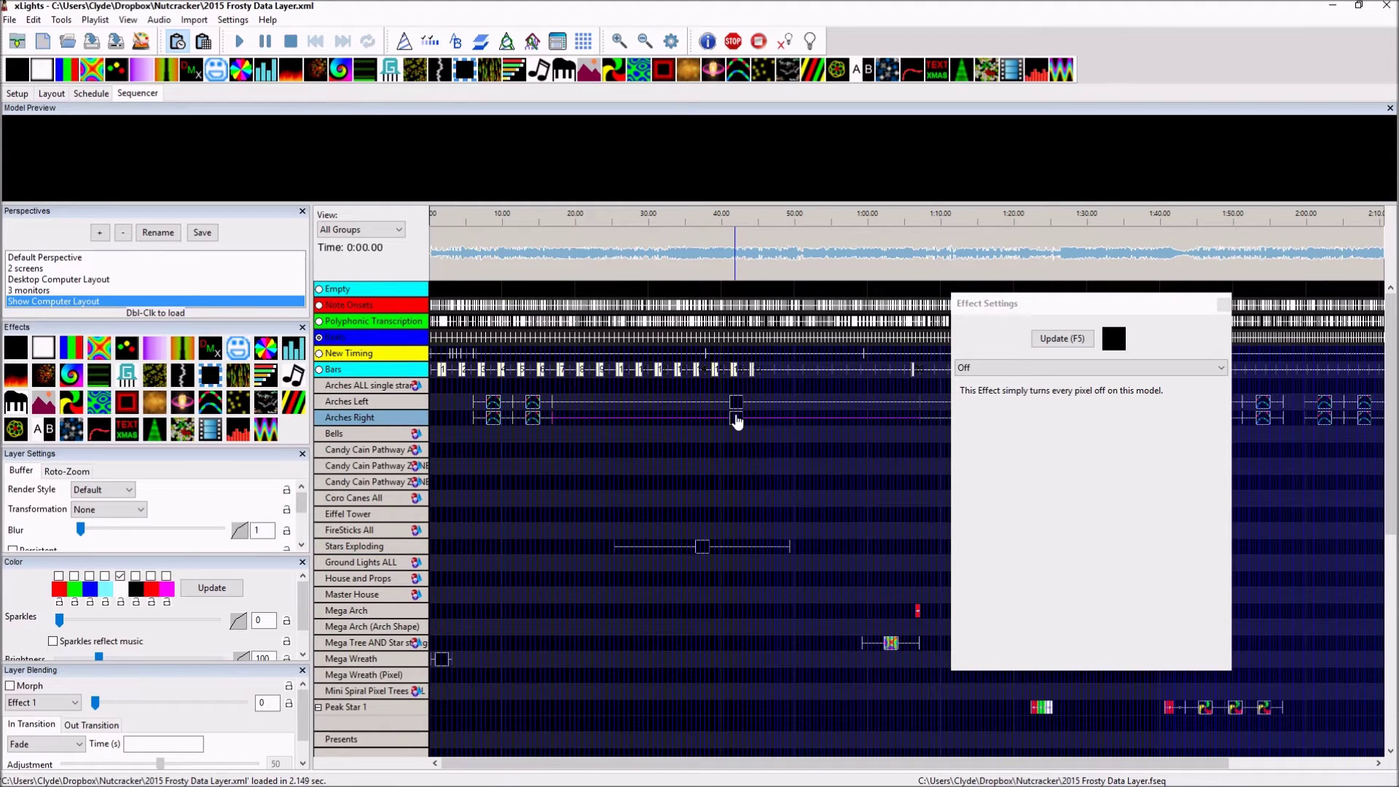
click(492, 422)
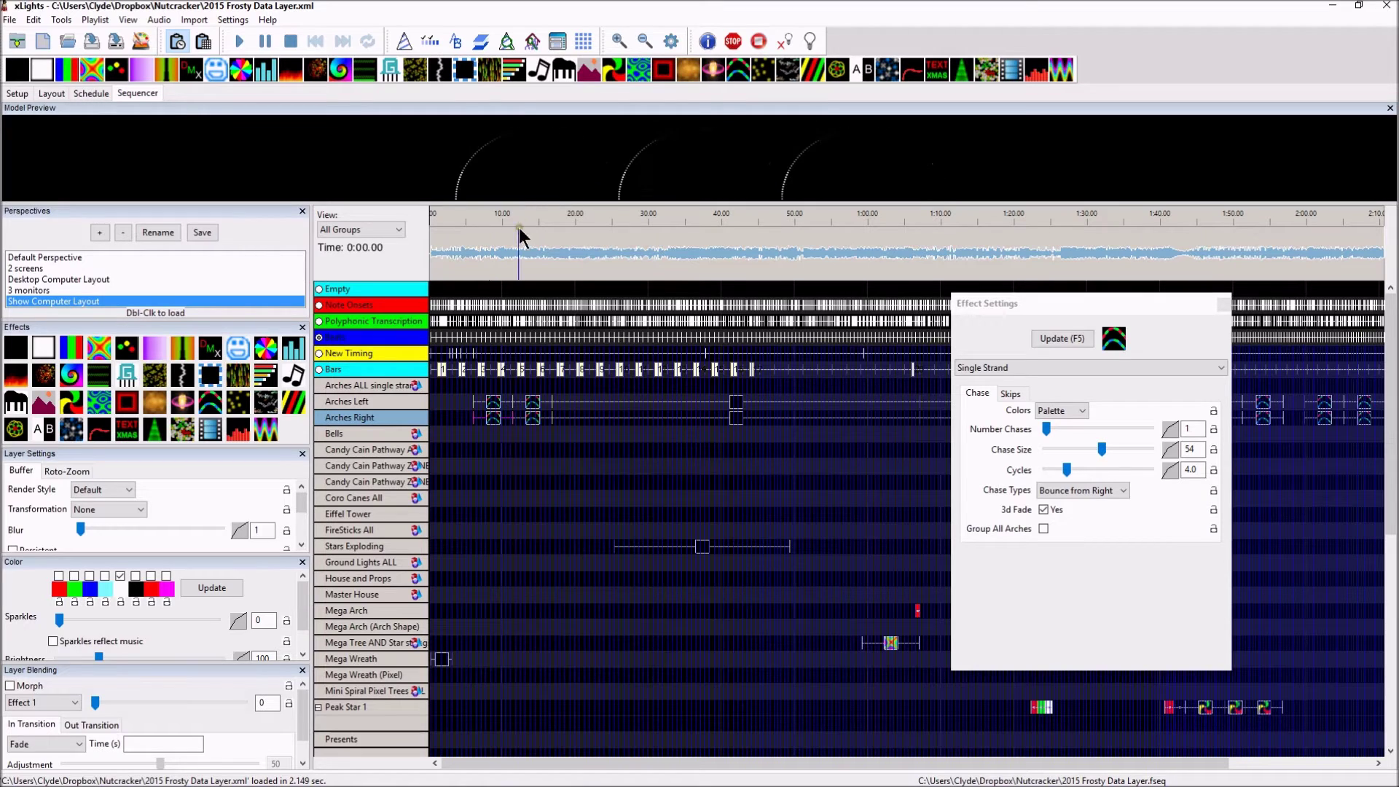
Step: Try deleting the first Single Strand effect on Arches Right and rendering the entire sequence to check the underlying data
click(495, 420)
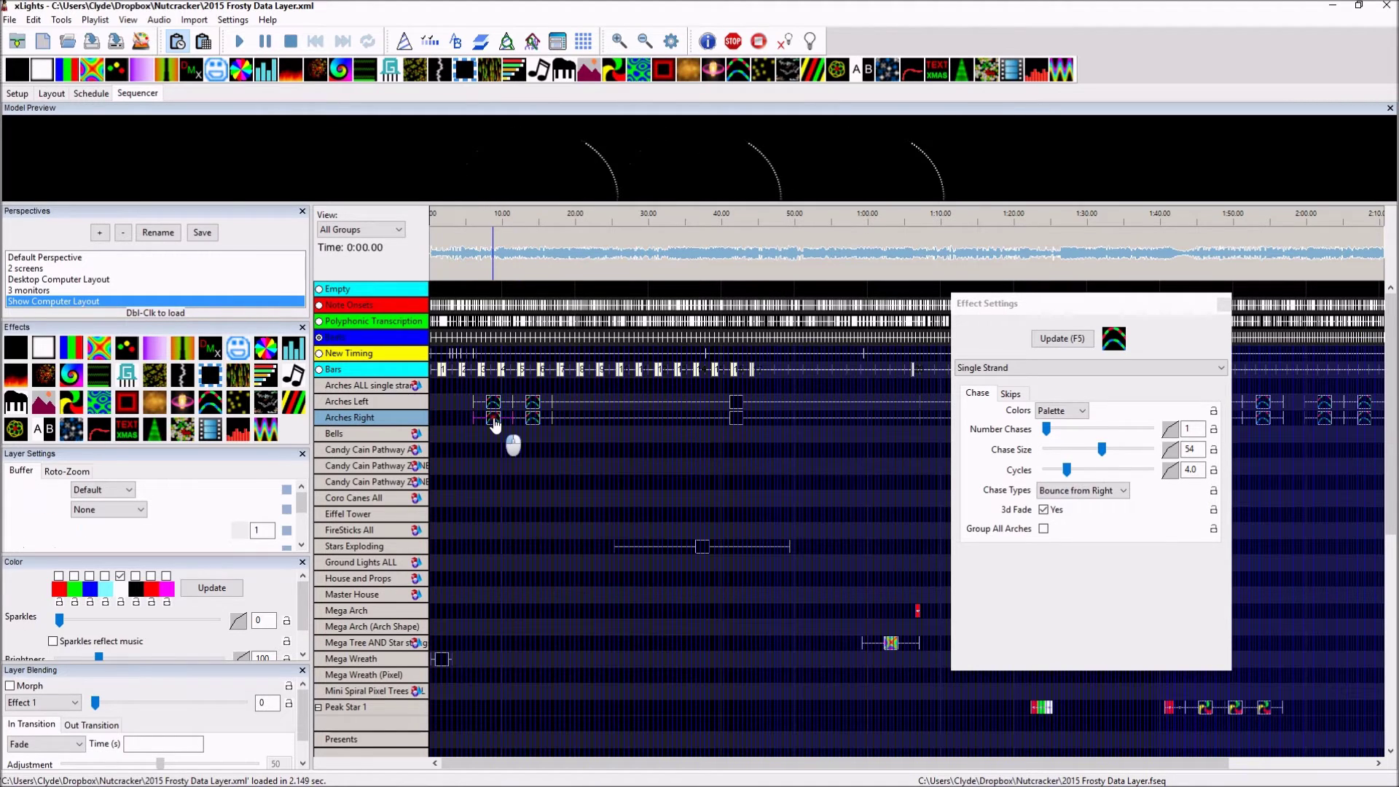
key(Delete)
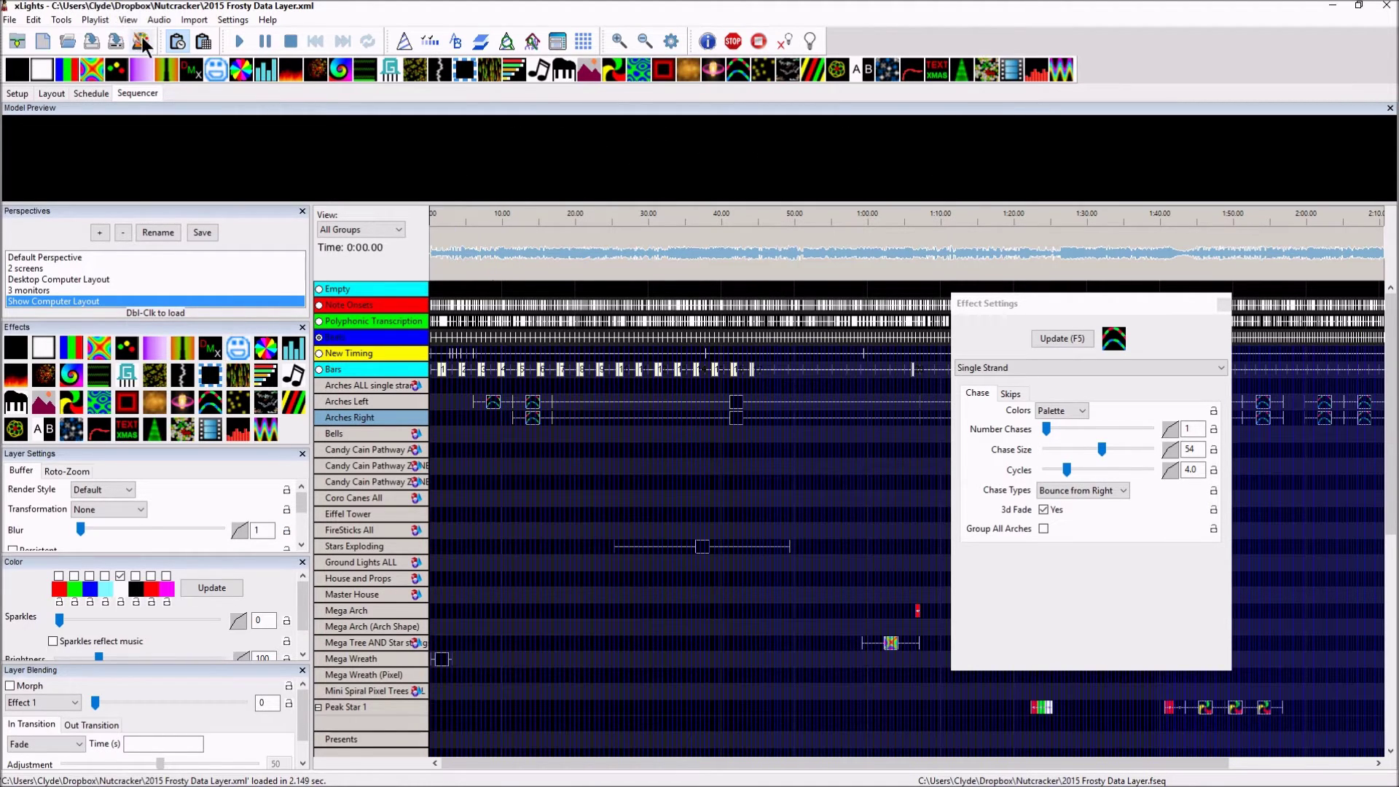
click(141, 42)
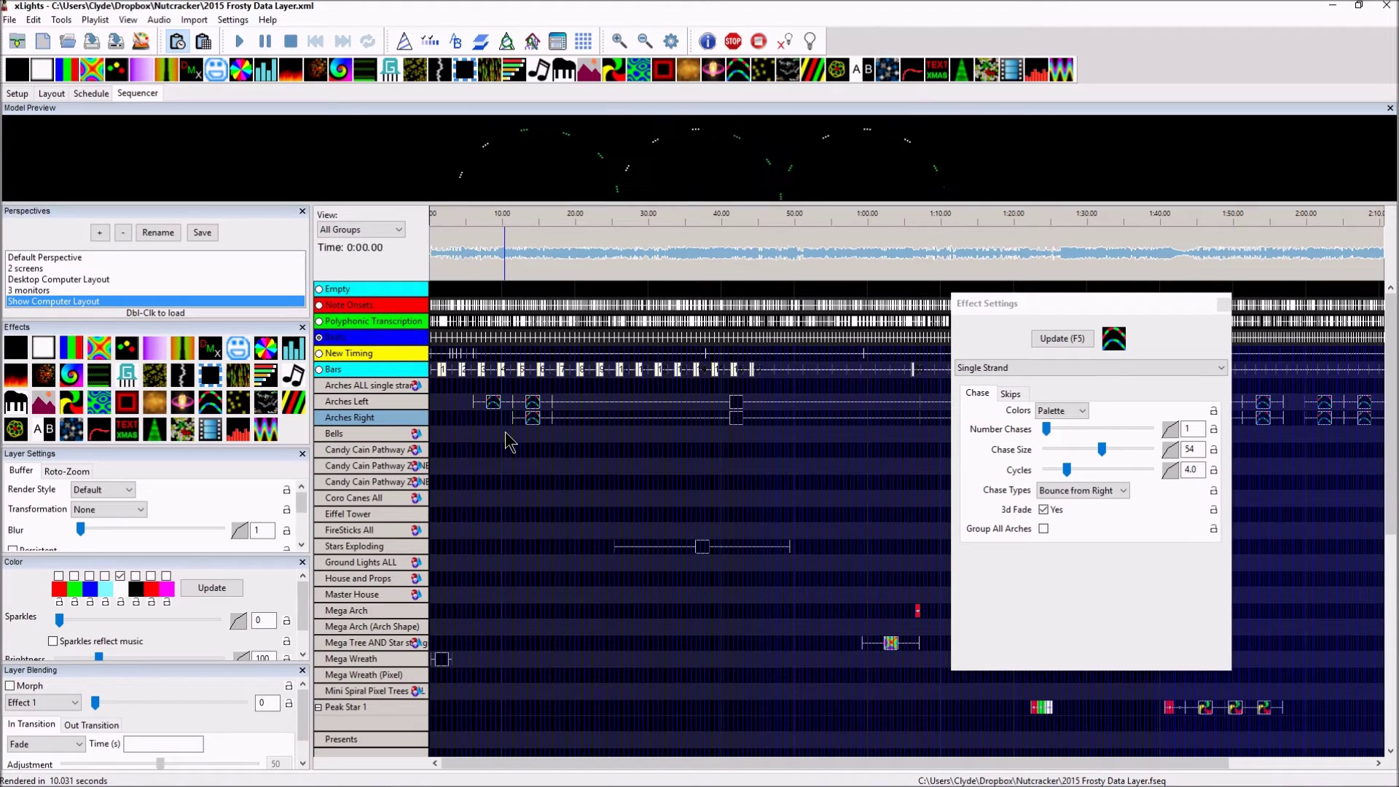
click(524, 251)
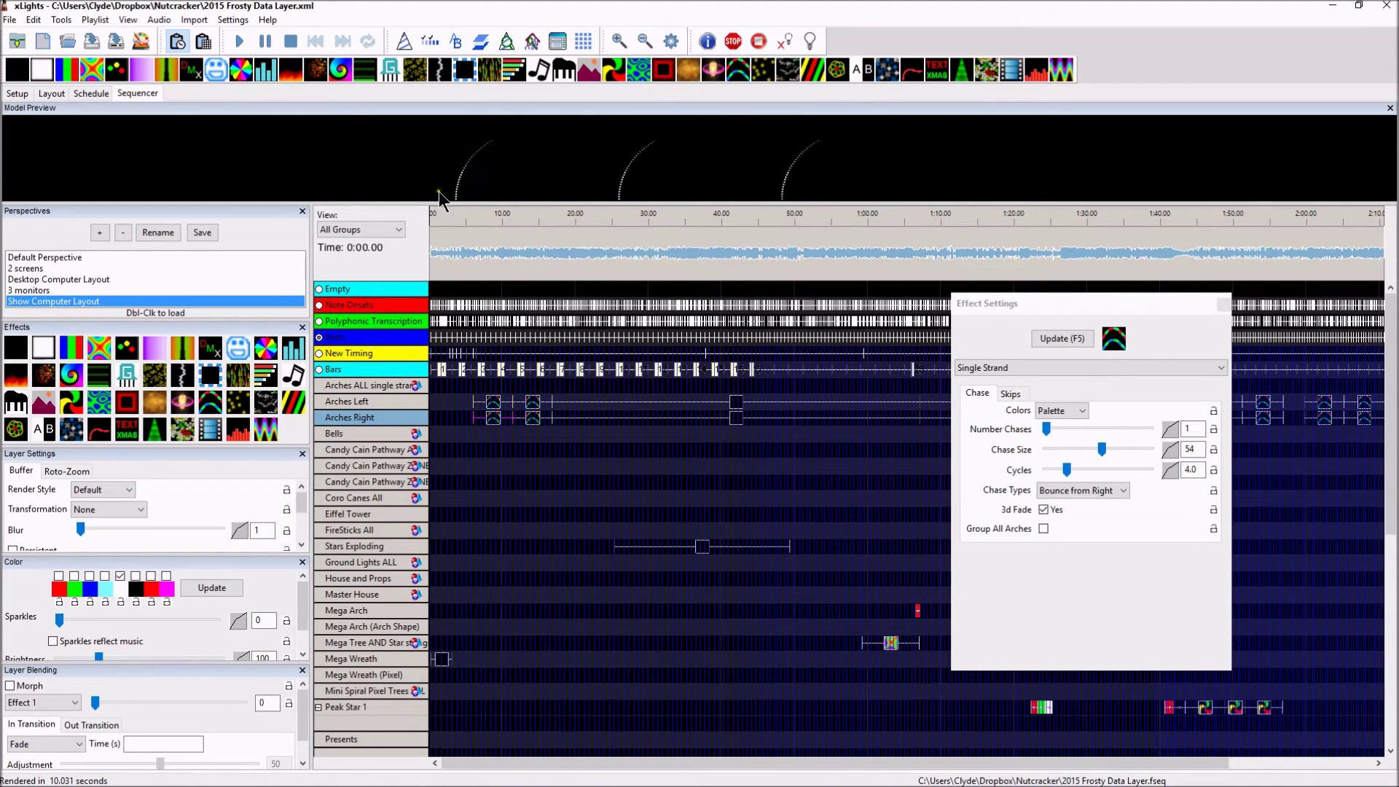
Step: Expand Arches Right to its node rows, enlarge the first seconds of the timeline, and play from about 1.75 seconds
double_click(377, 418)
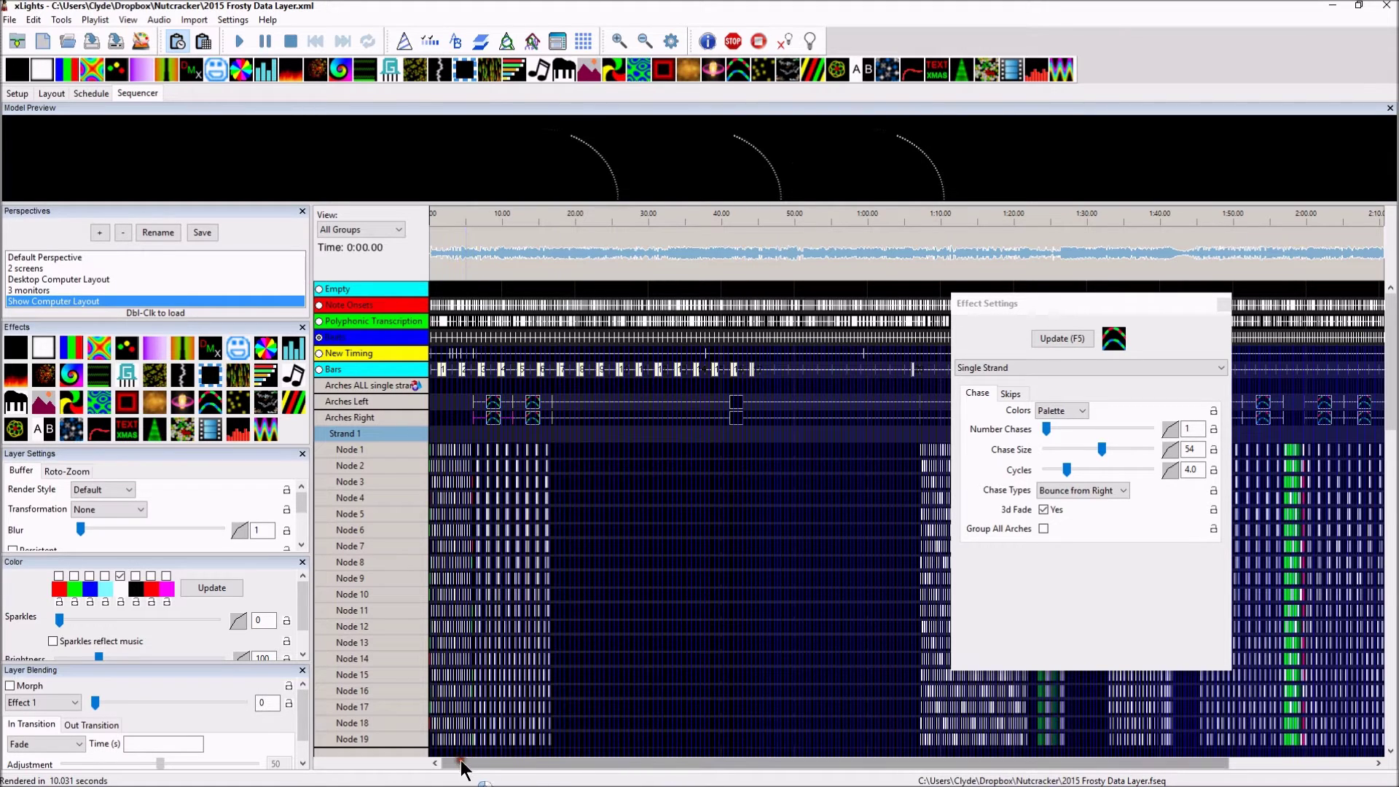
scroll(441, 261, up, 1)
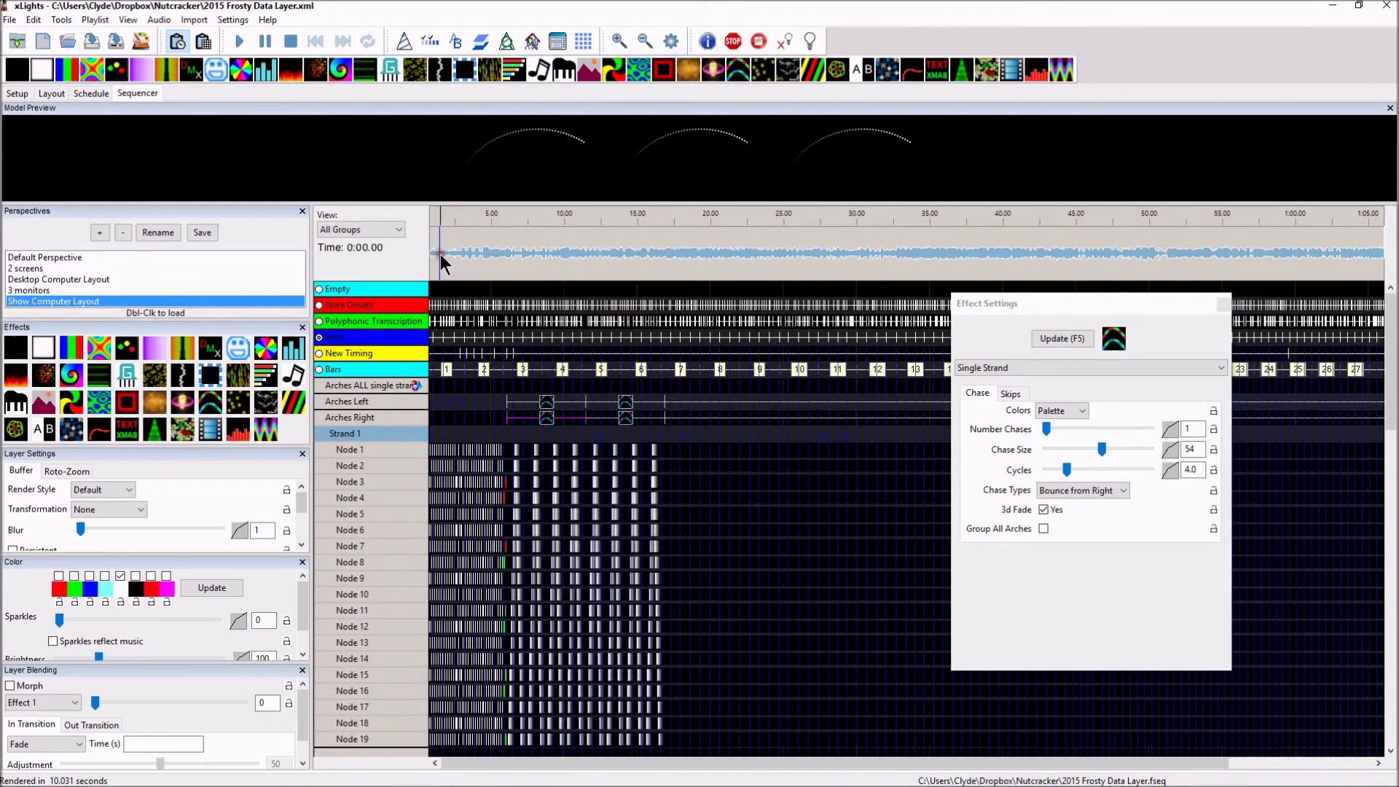
scroll(442, 261, up, 3)
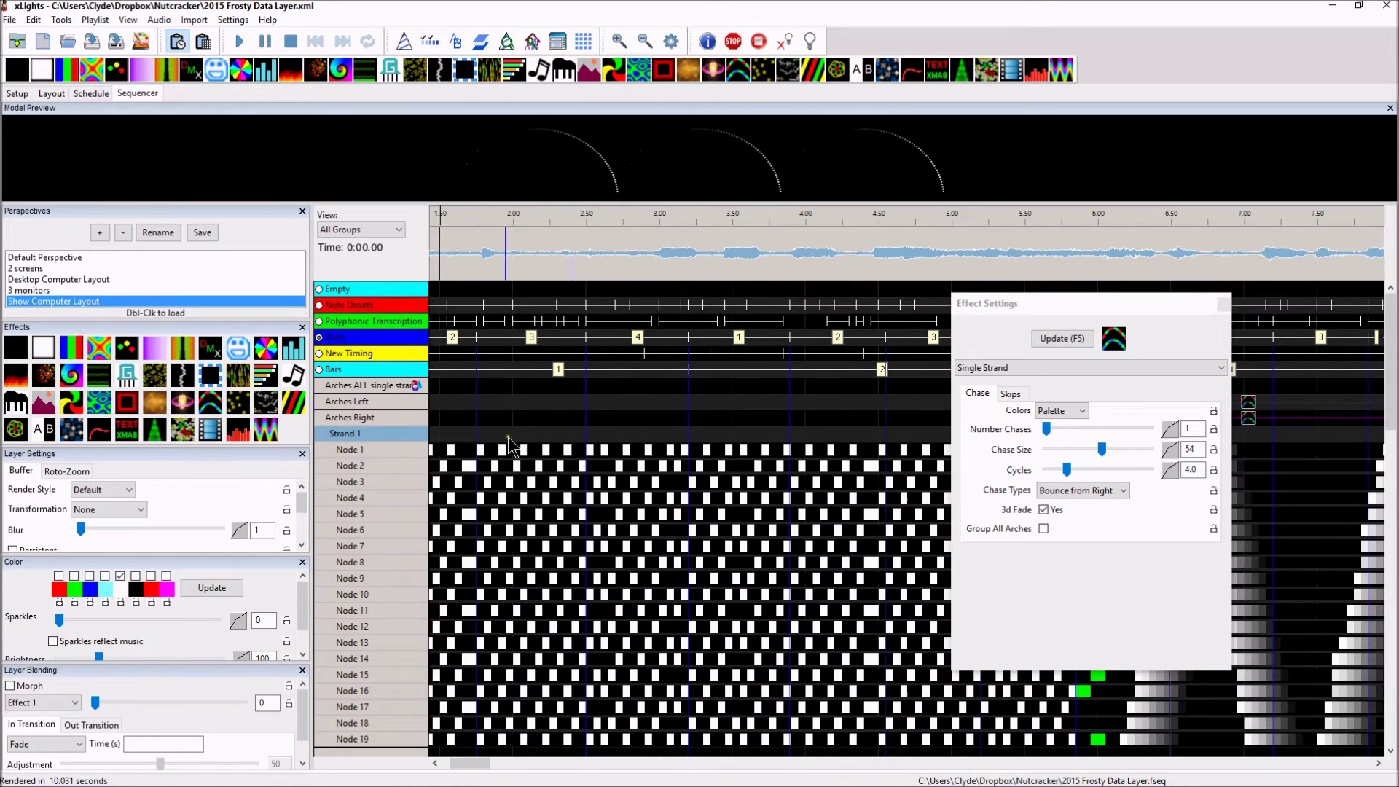
click(478, 256)
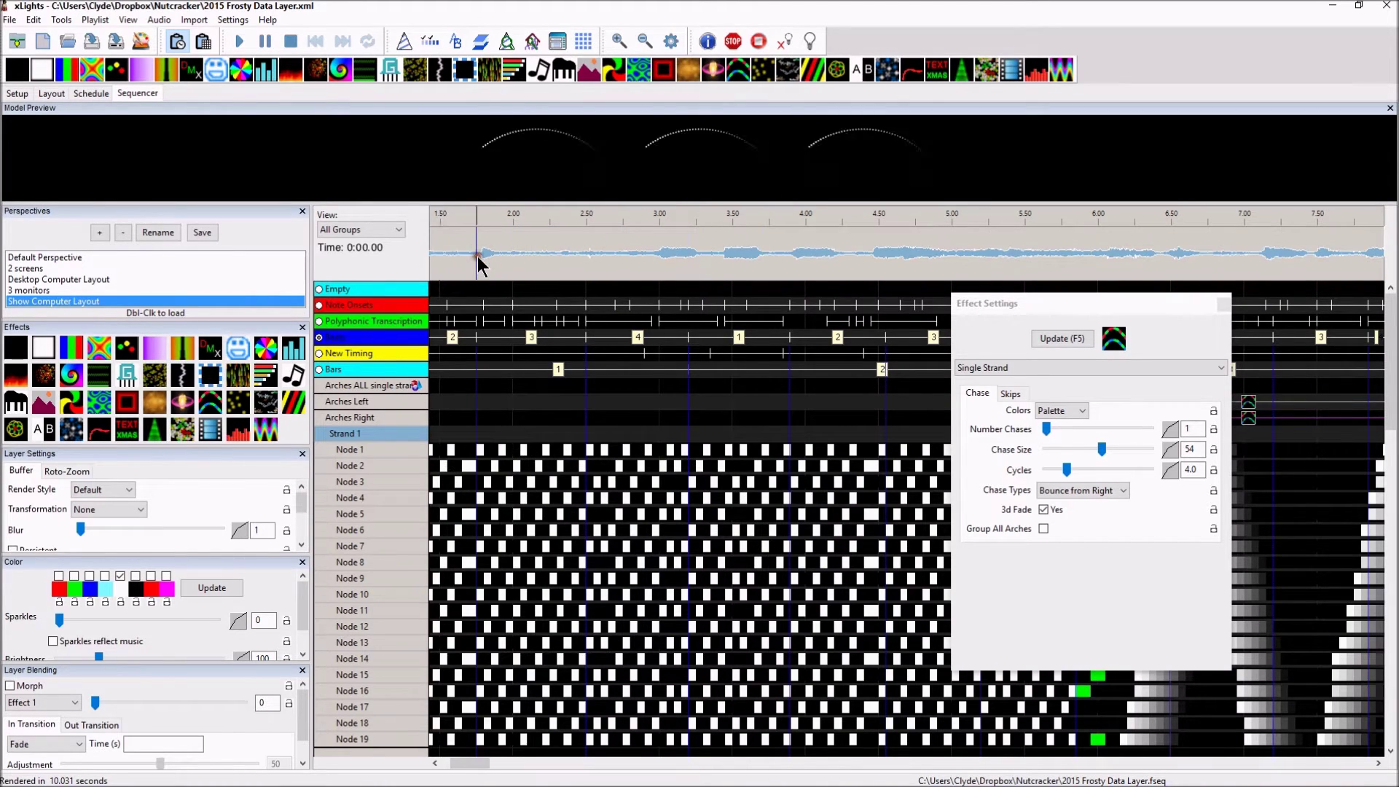
key(space)
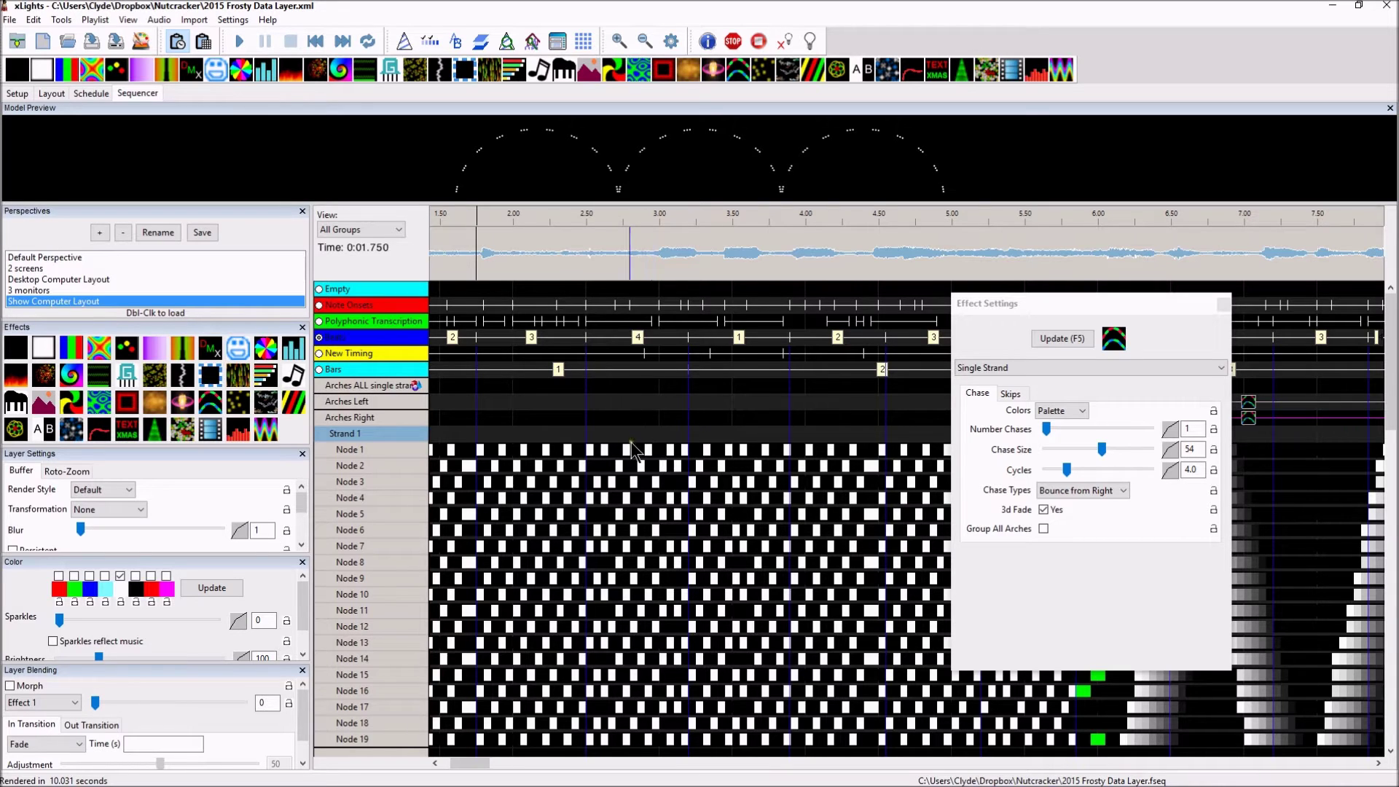
Step: Move Effect Settings off the timeline and examine the Arches Right node data under the first Single Strand effect and before it
click(1048, 301)
drag(1048, 299, 1028, 0)
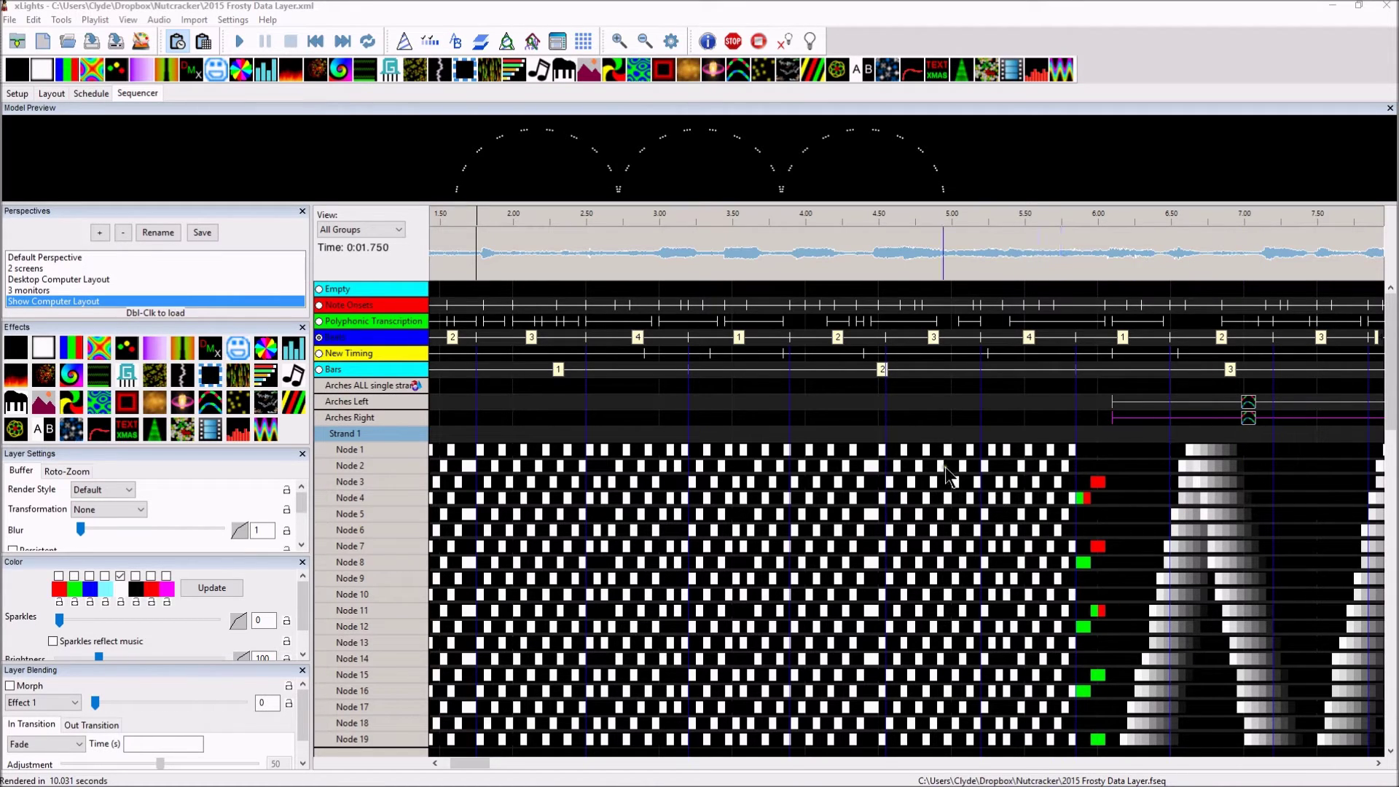
drag(477, 765, 497, 766)
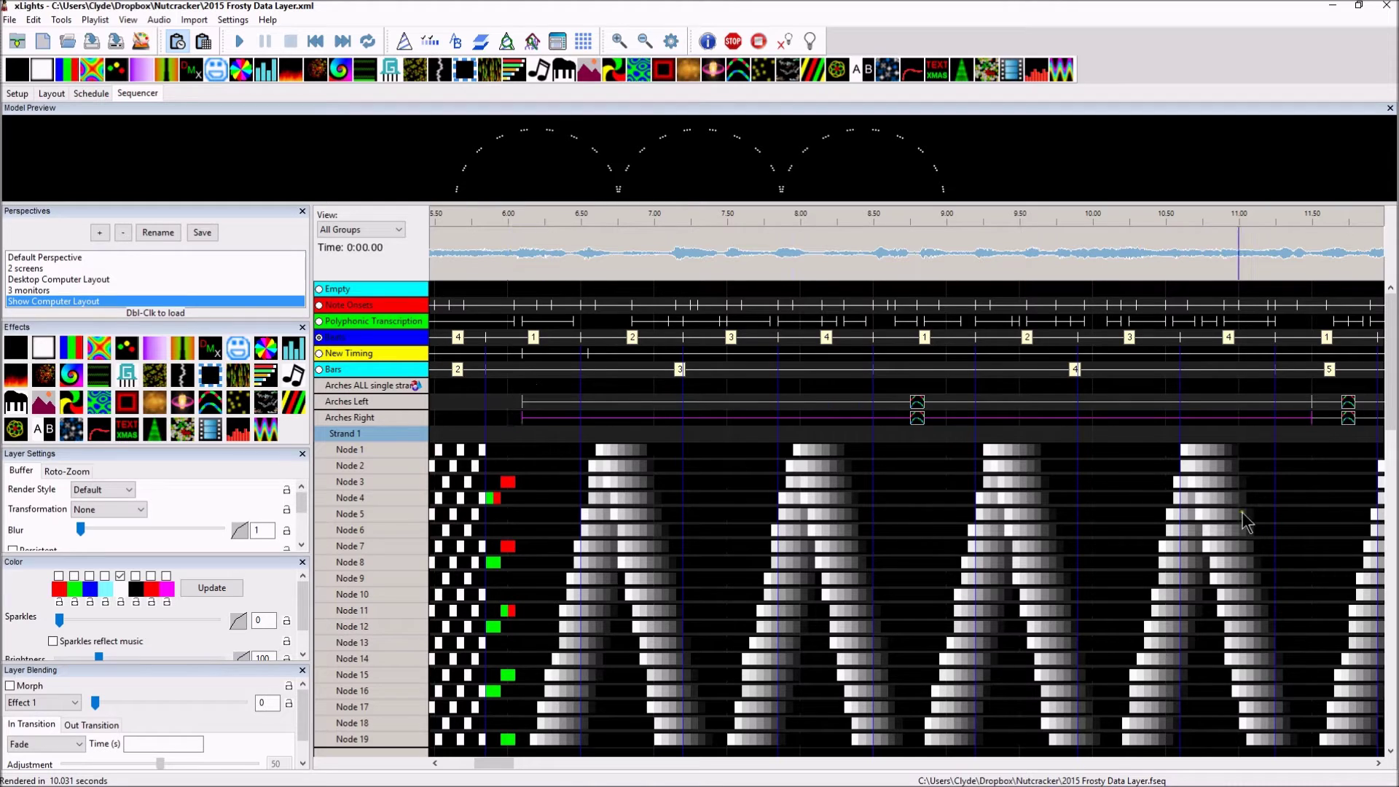
click(912, 423)
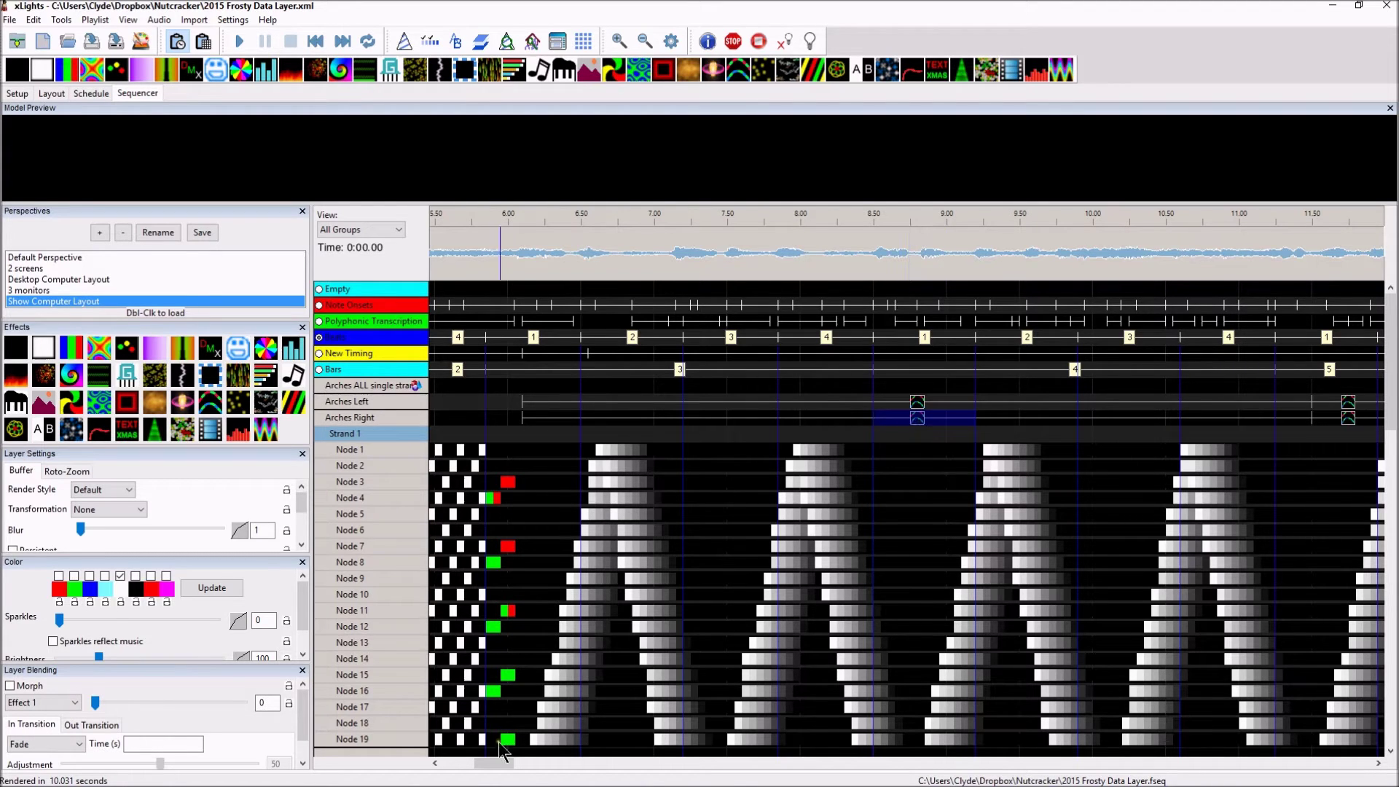
drag(499, 766, 453, 761)
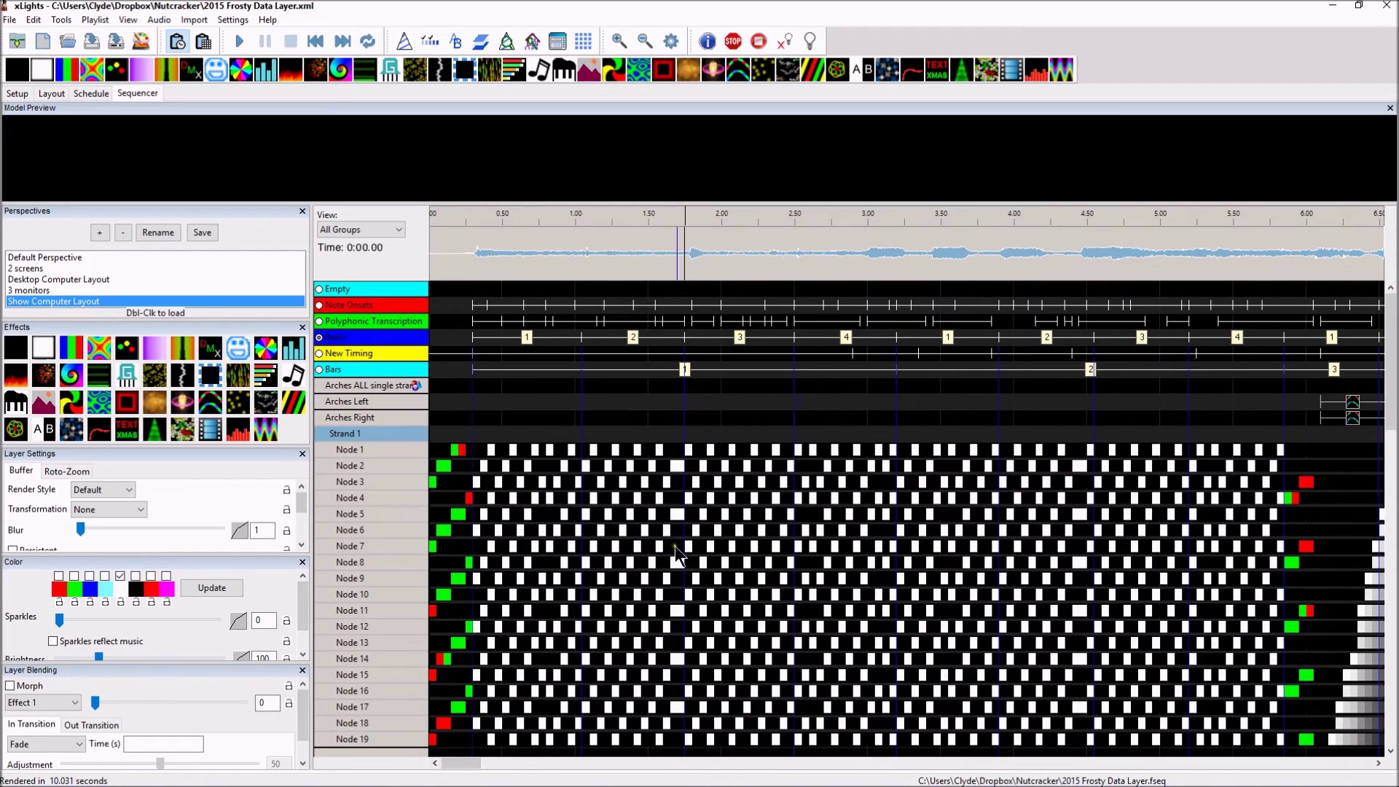
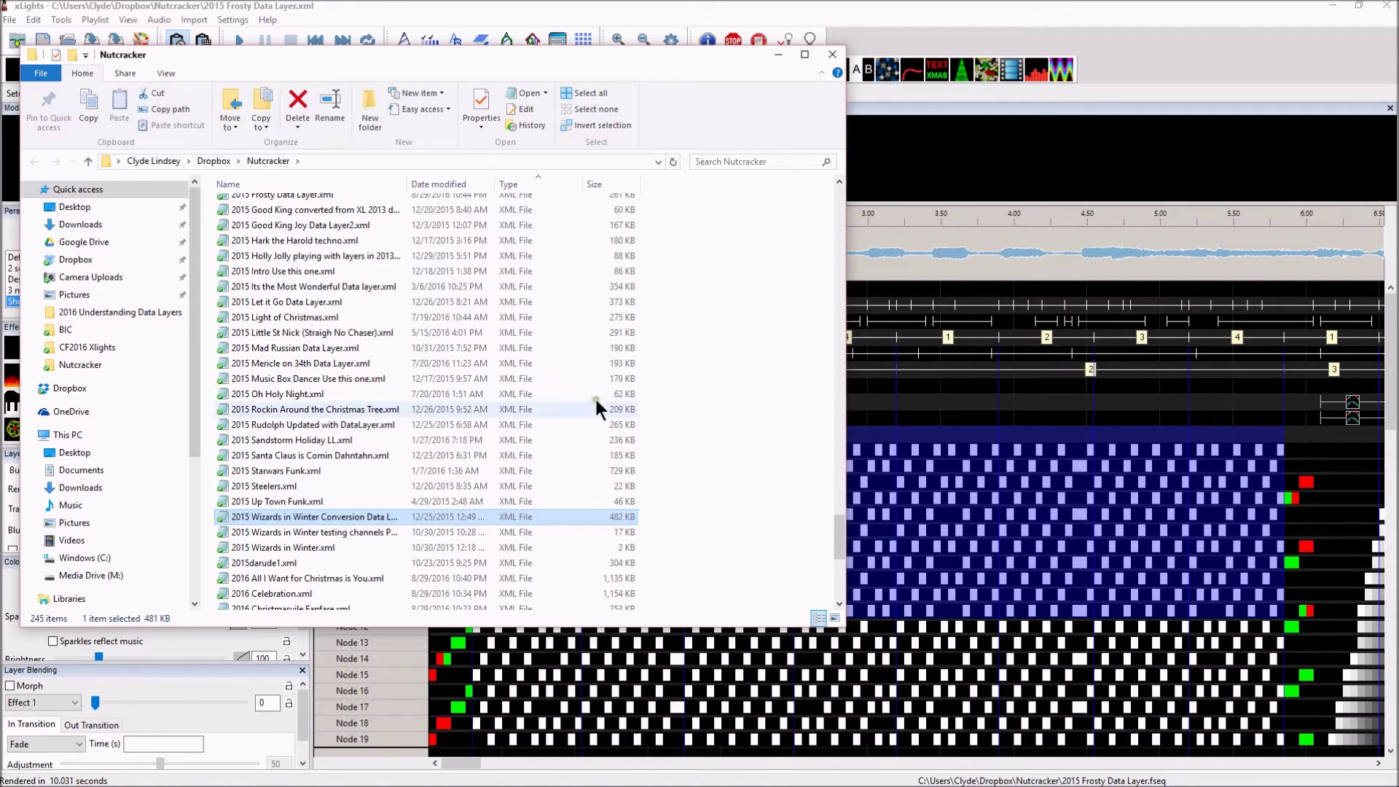
Step: In File Explorer's Nutcracker folder, look through the FSEQ and ISEQ sequence files and select 2016 Good King Joy.fseq
drag(837, 532, 847, 293)
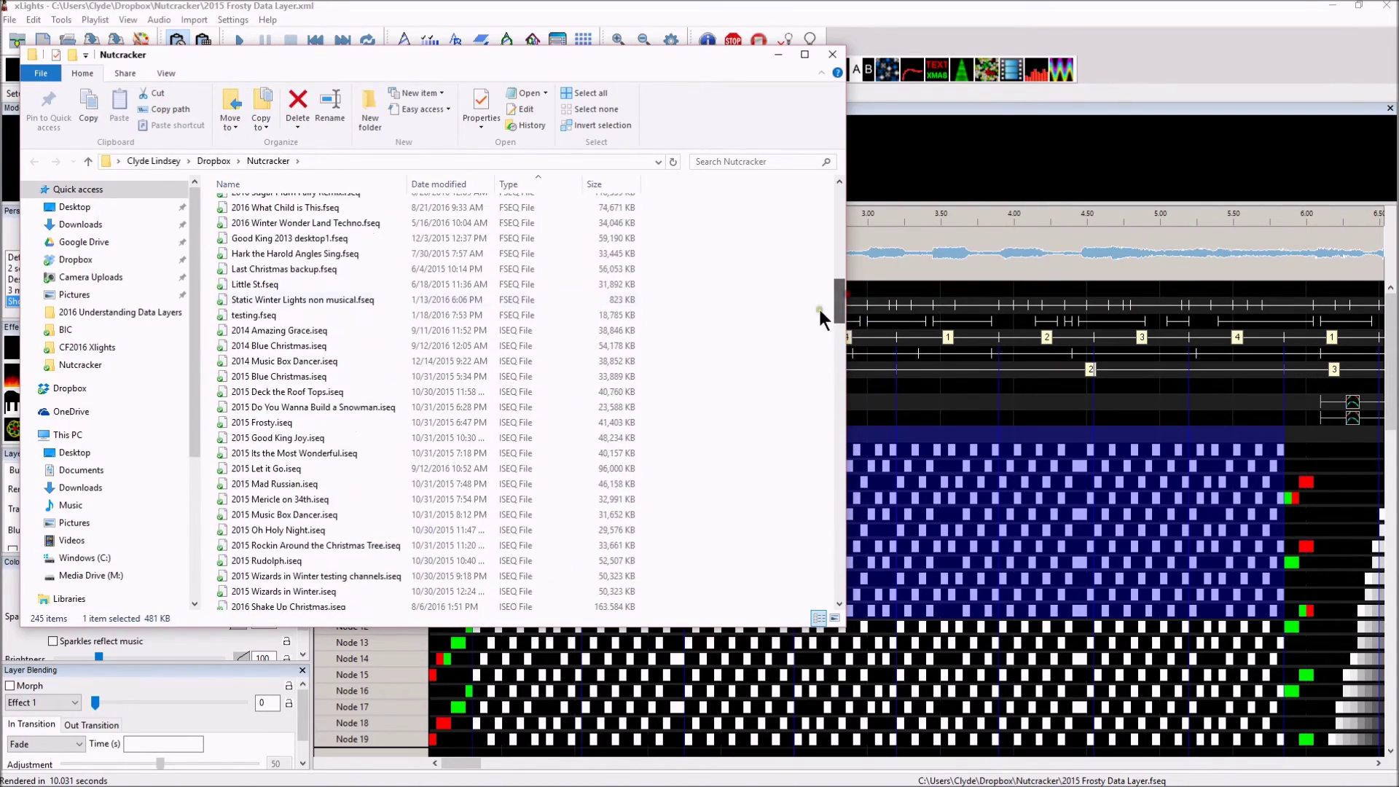
click(482, 286)
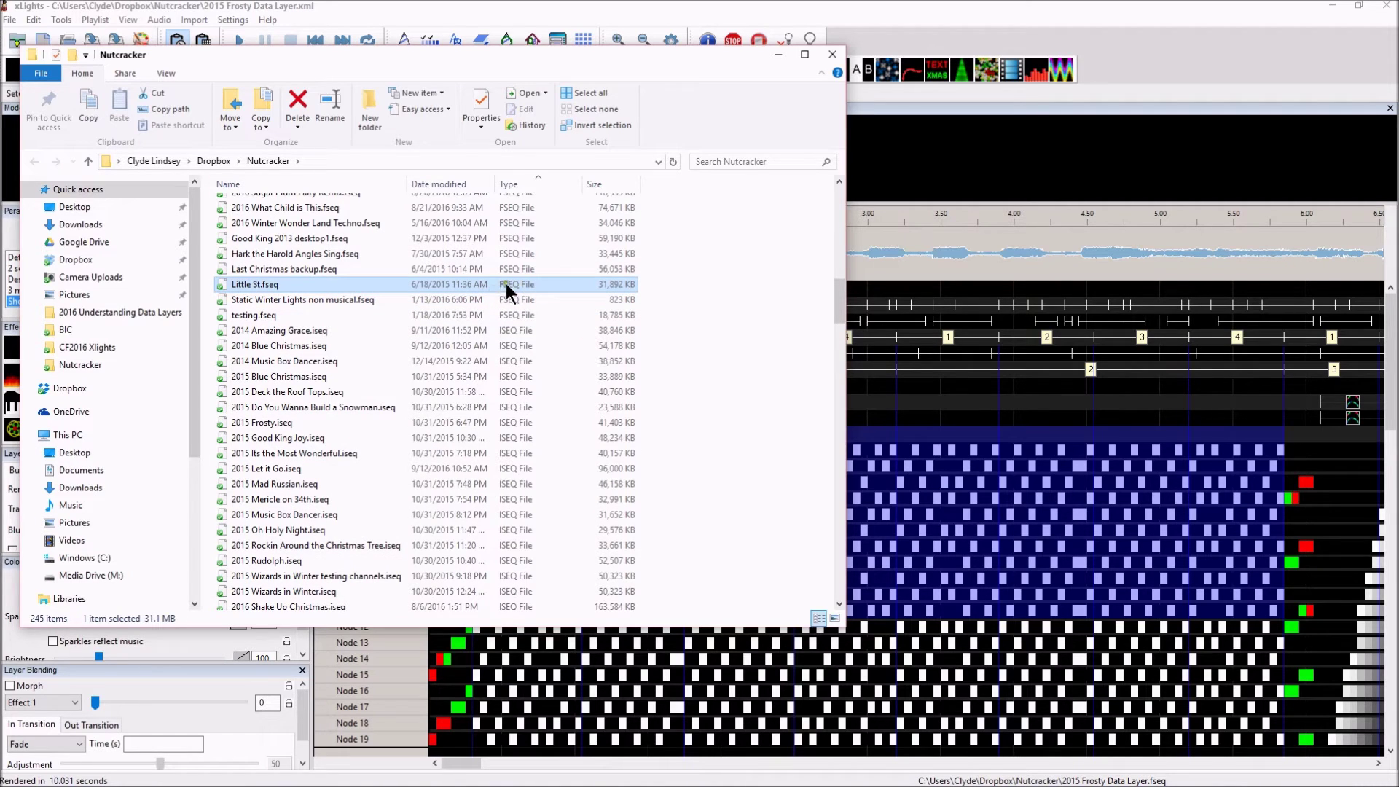
scroll(528, 522, down, 3)
click(510, 405)
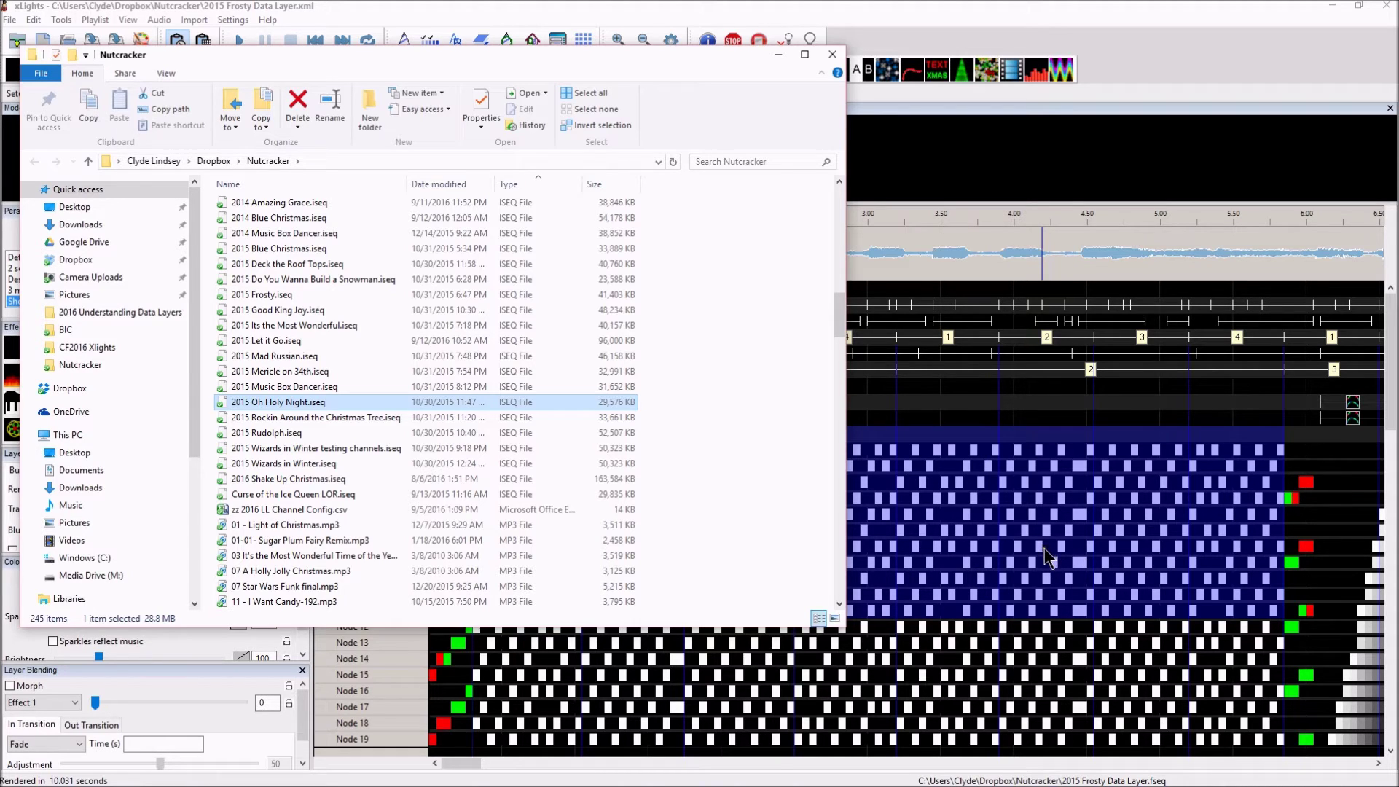
scroll(520, 462, down, 6)
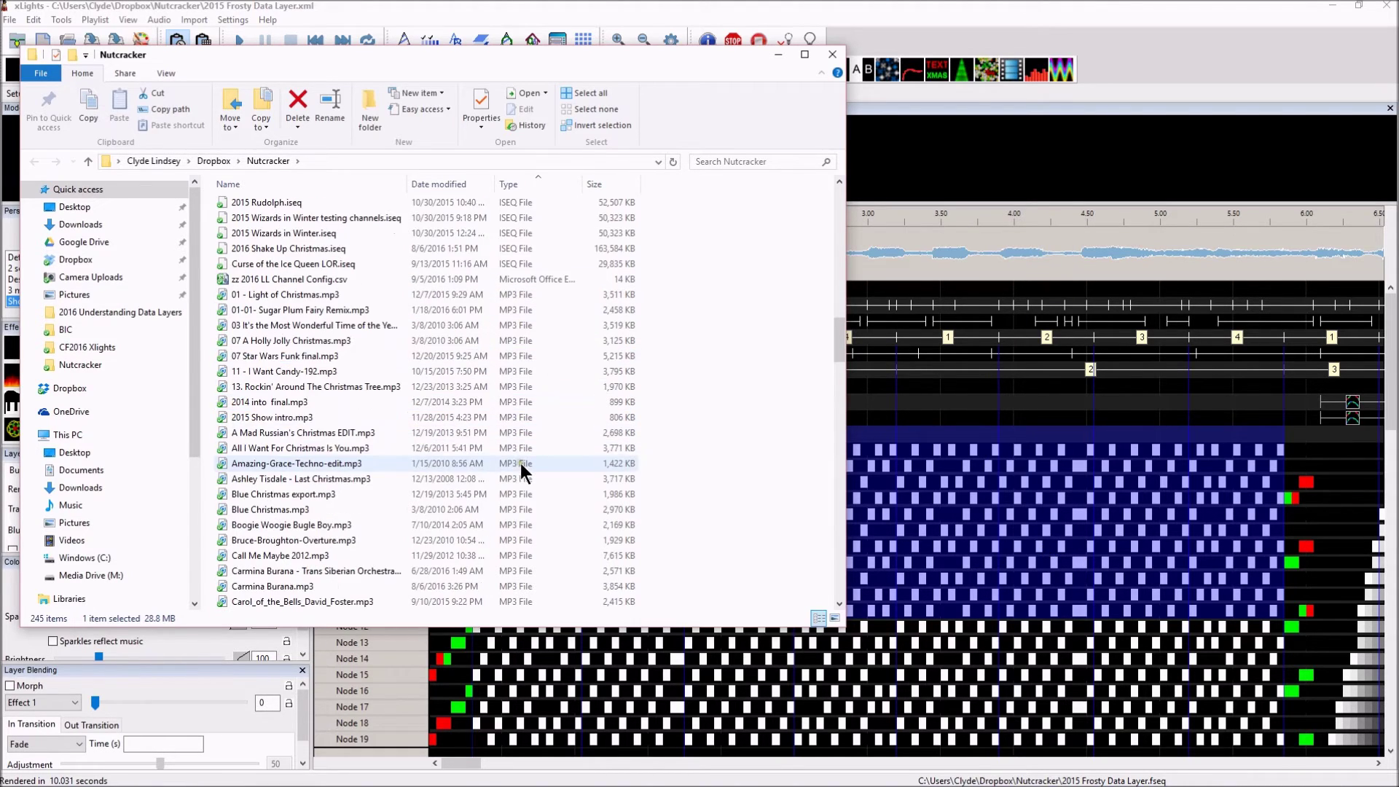
drag(838, 353, 839, 325)
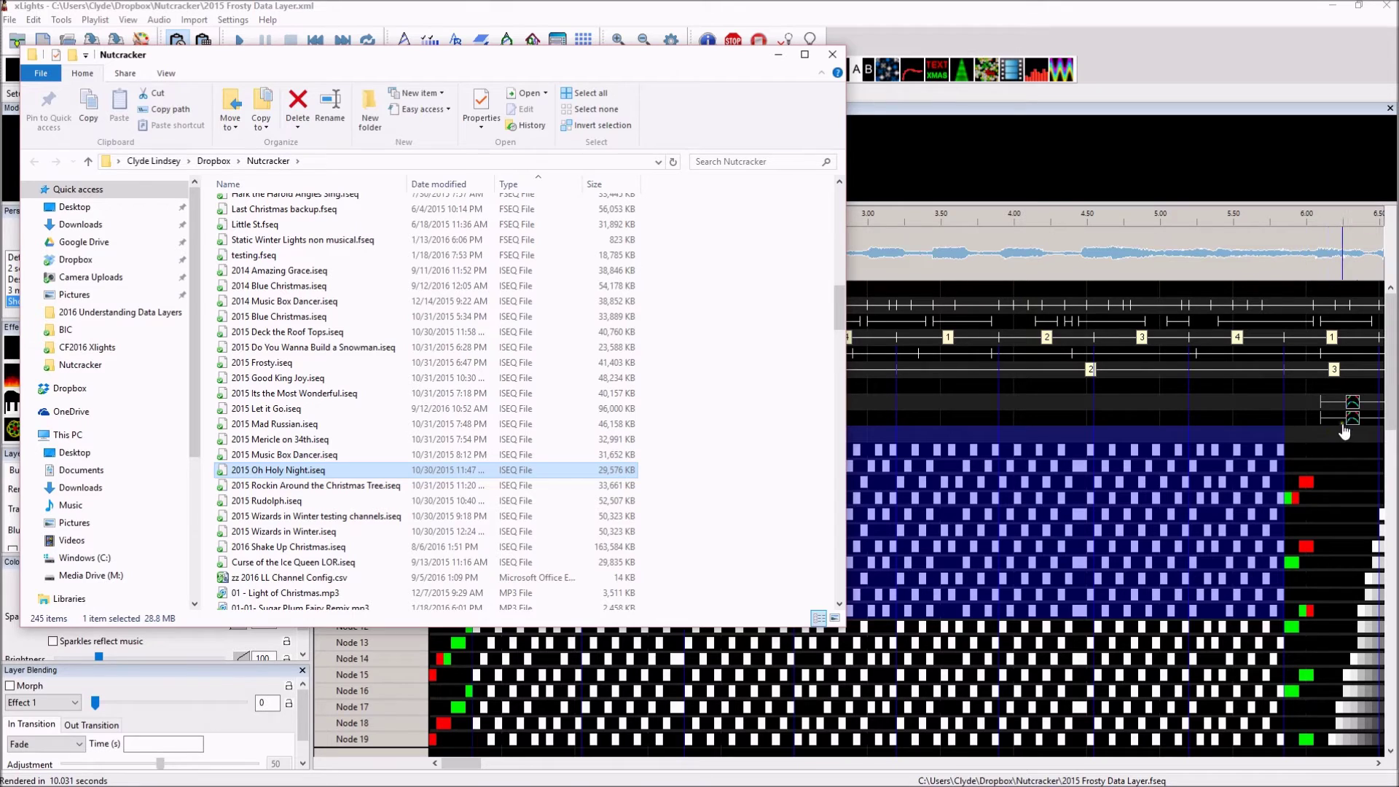
scroll(532, 394, up, 5)
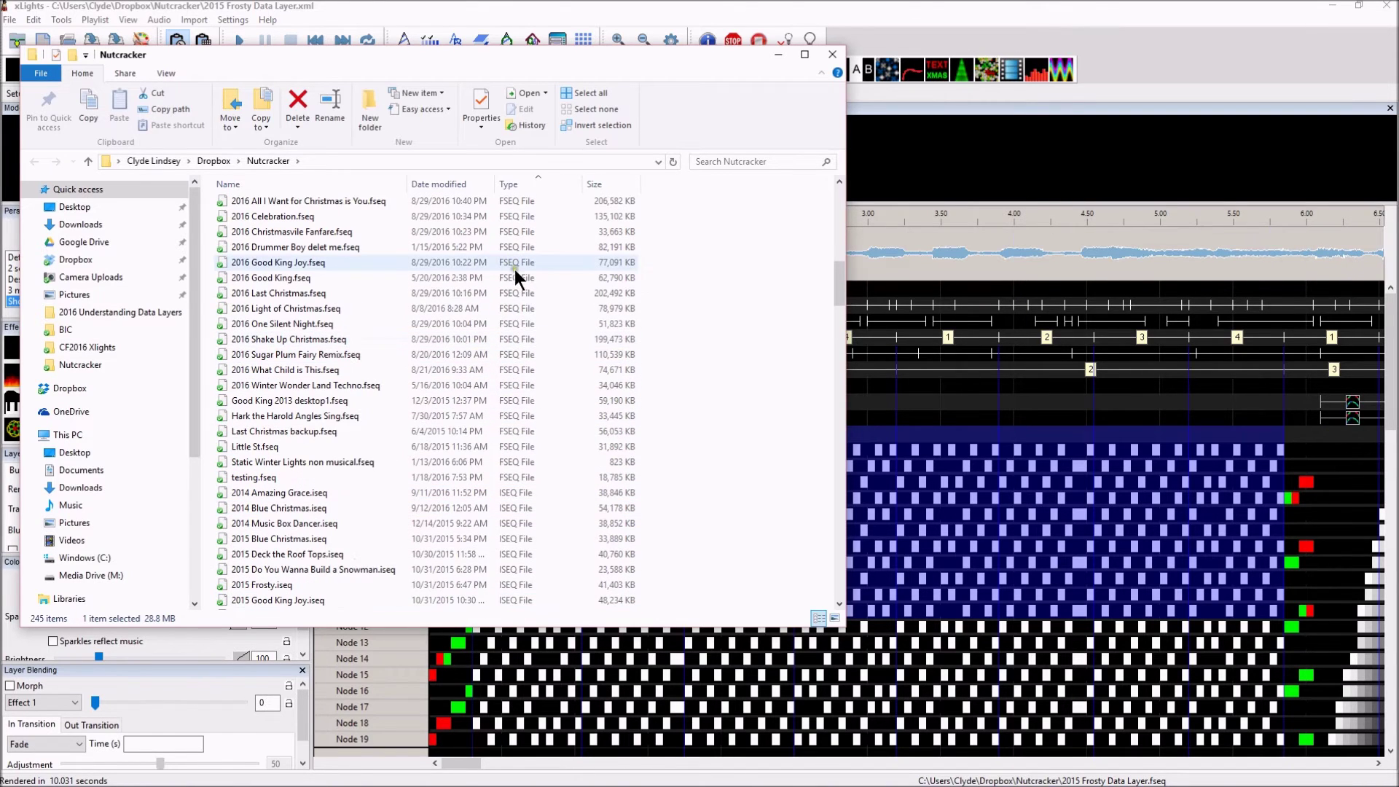
click(515, 268)
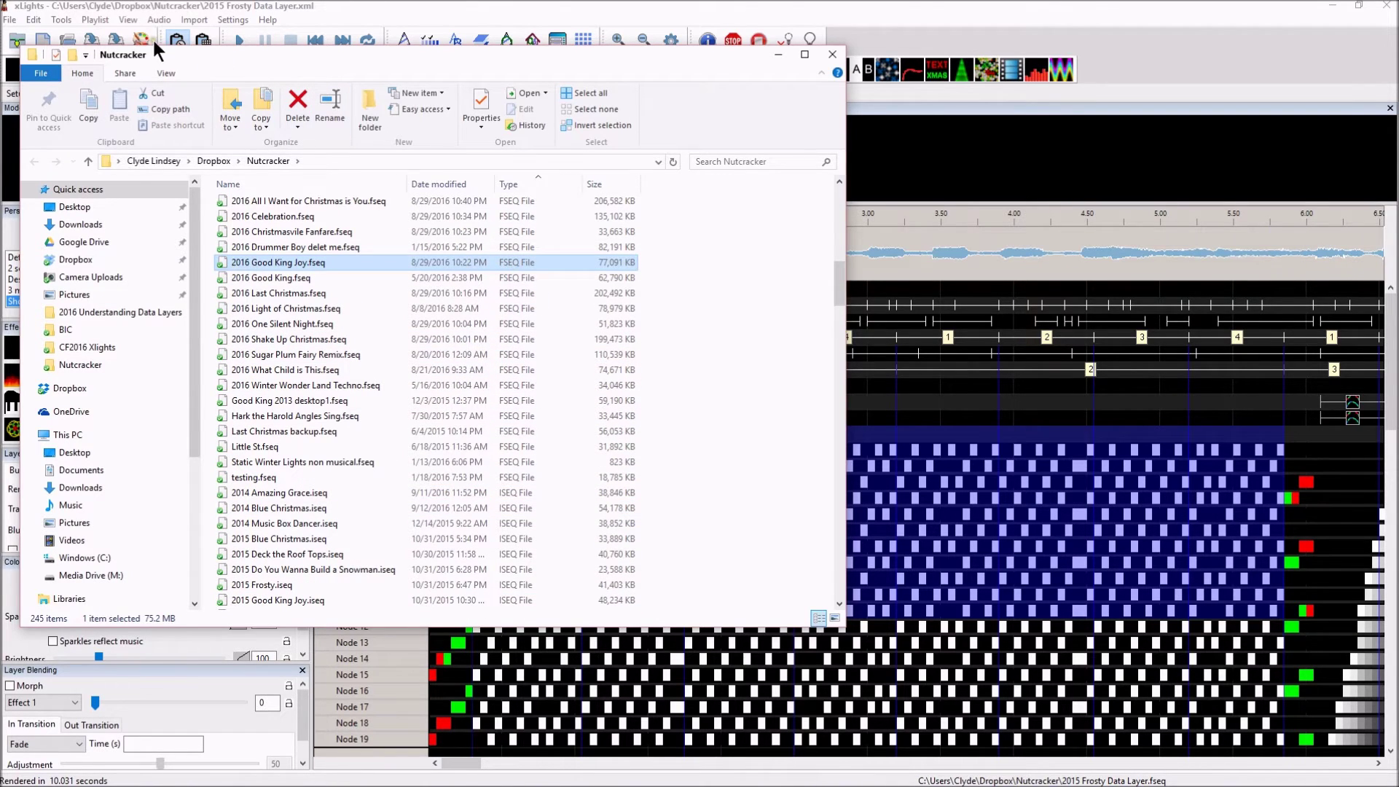
Step: Compare the FSEQ and ISEQ files in the Nutcracker folder by name, date, type and size, and clear the folder window away
drag(163, 50, 532, 137)
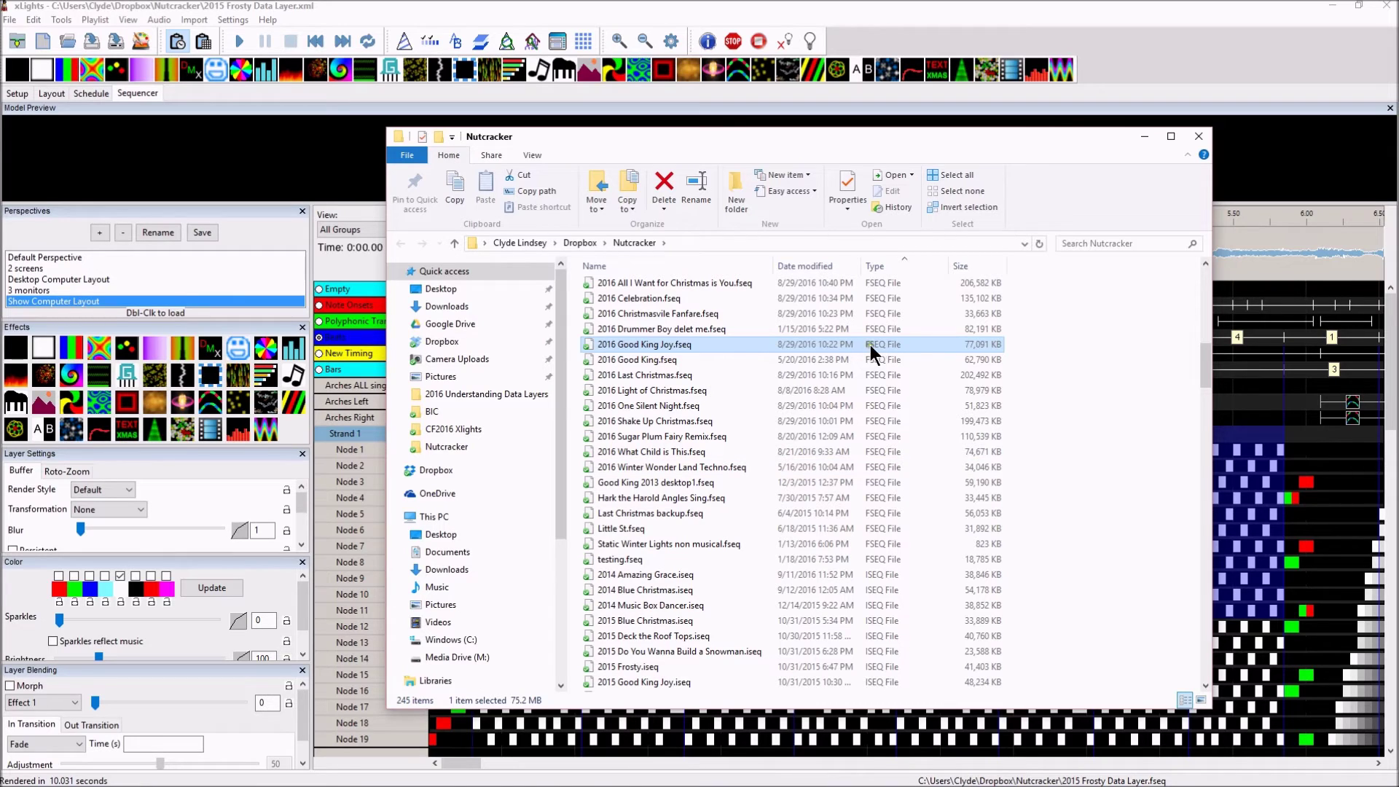
click(658, 342)
click(837, 604)
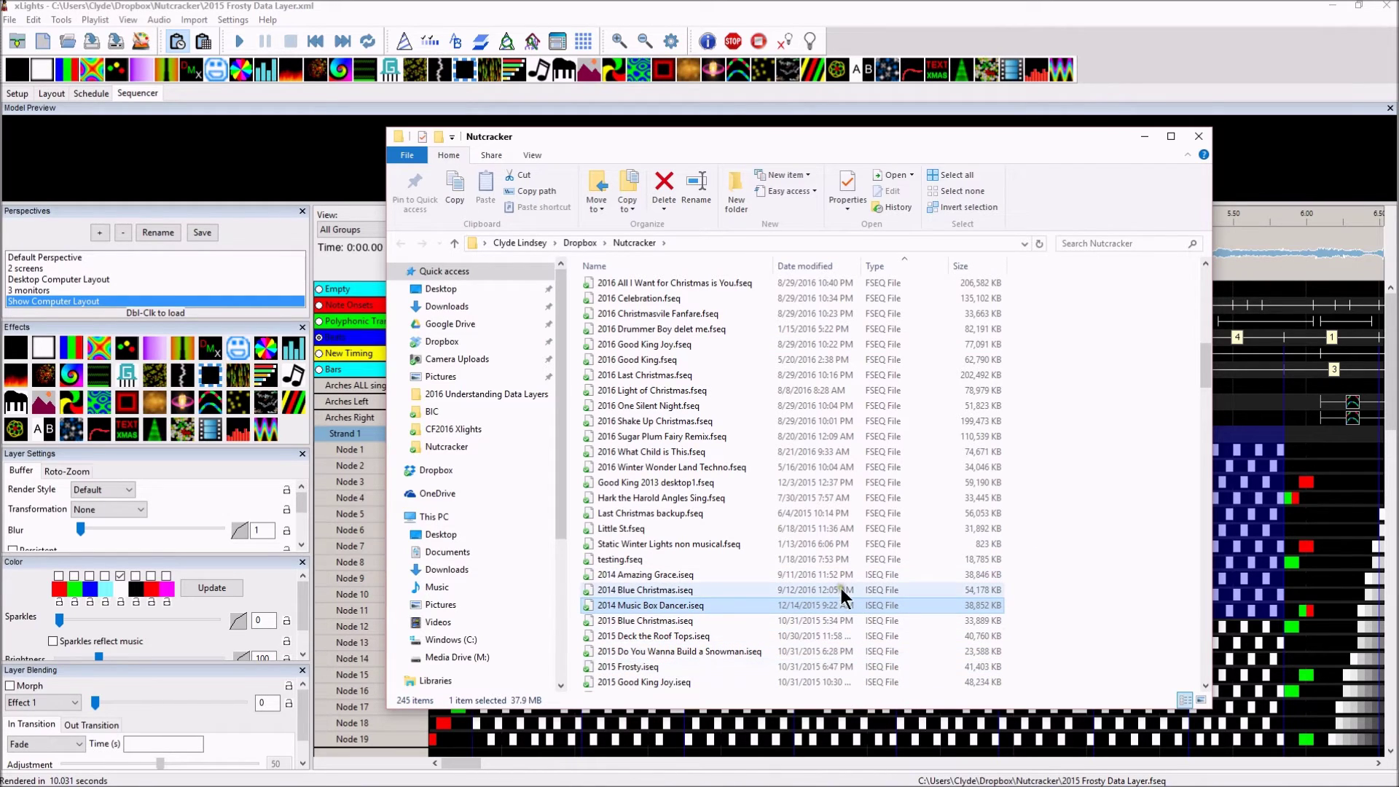
click(863, 313)
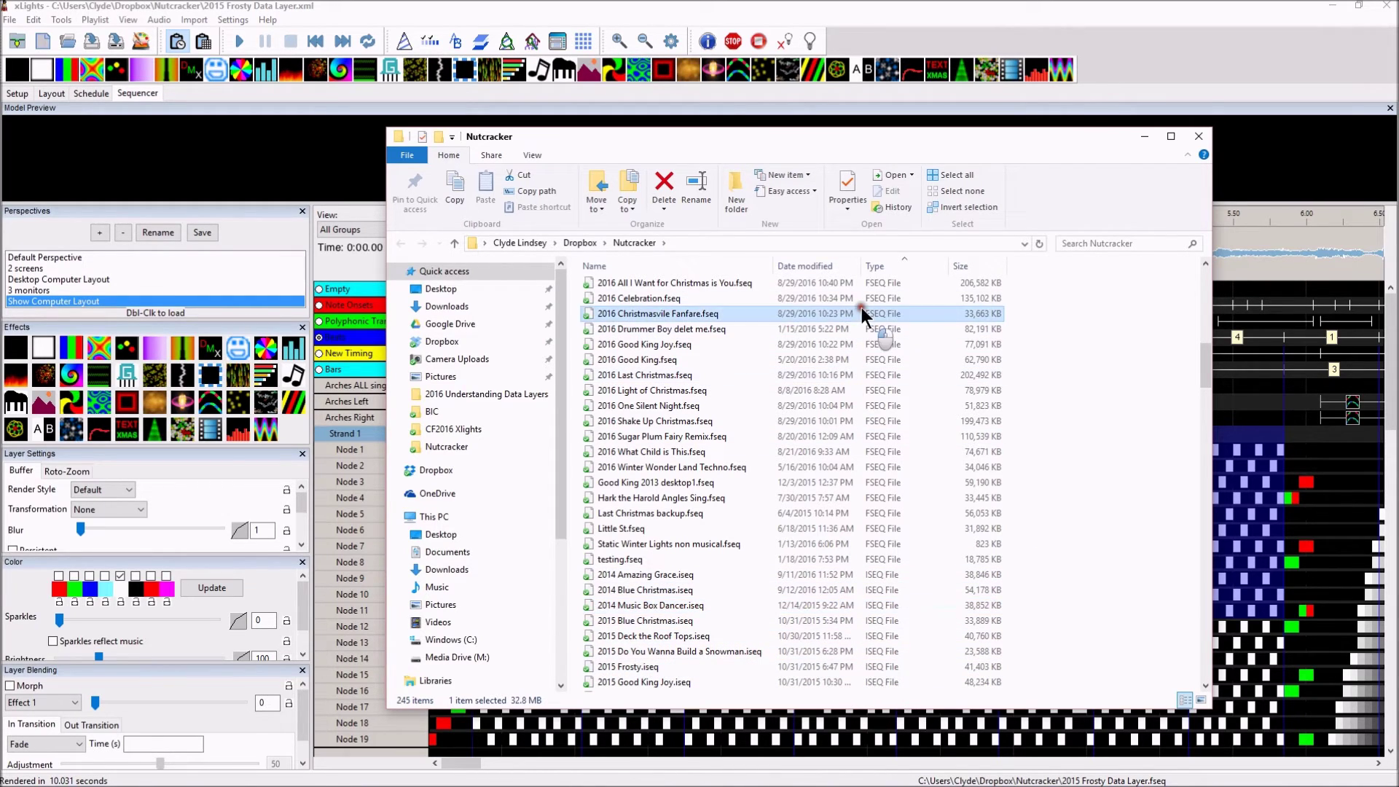
click(845, 605)
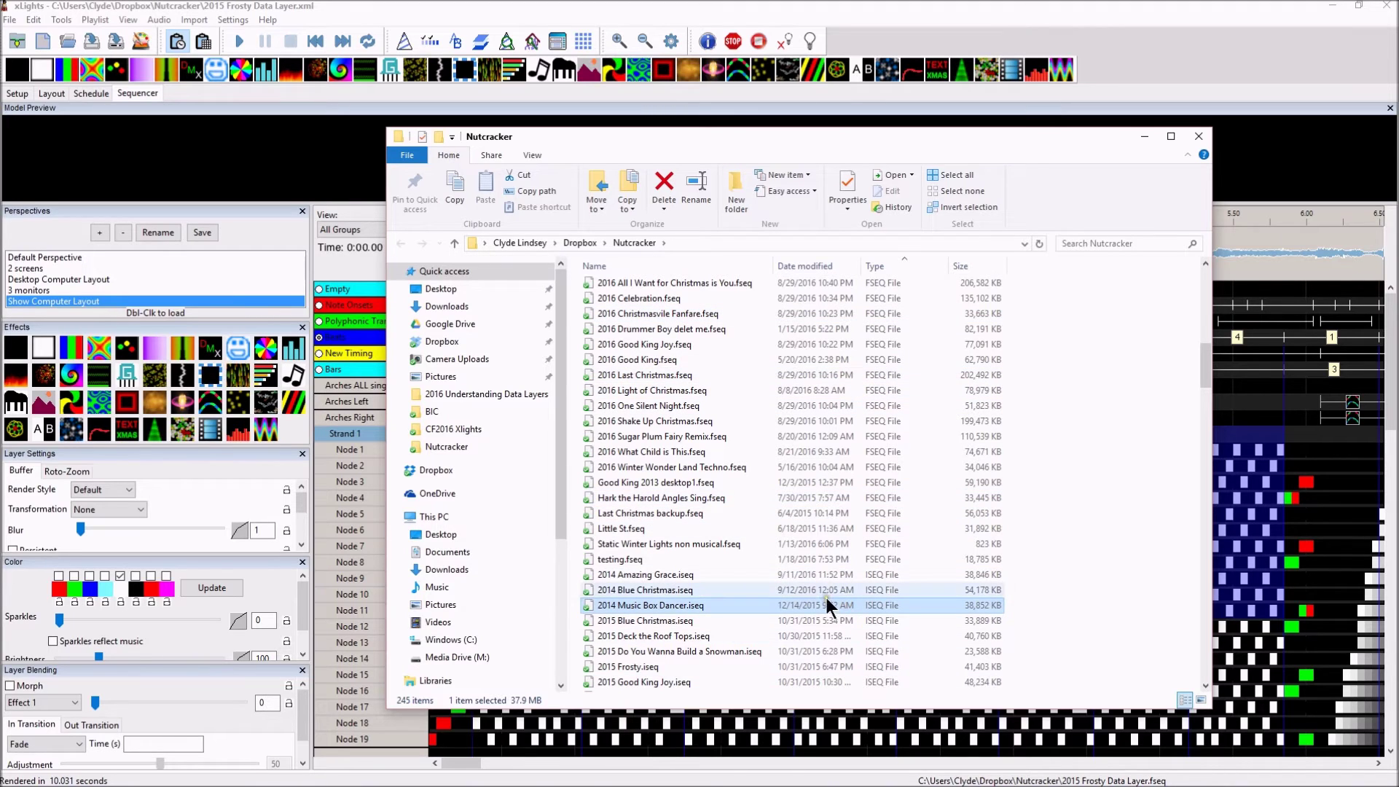
click(872, 346)
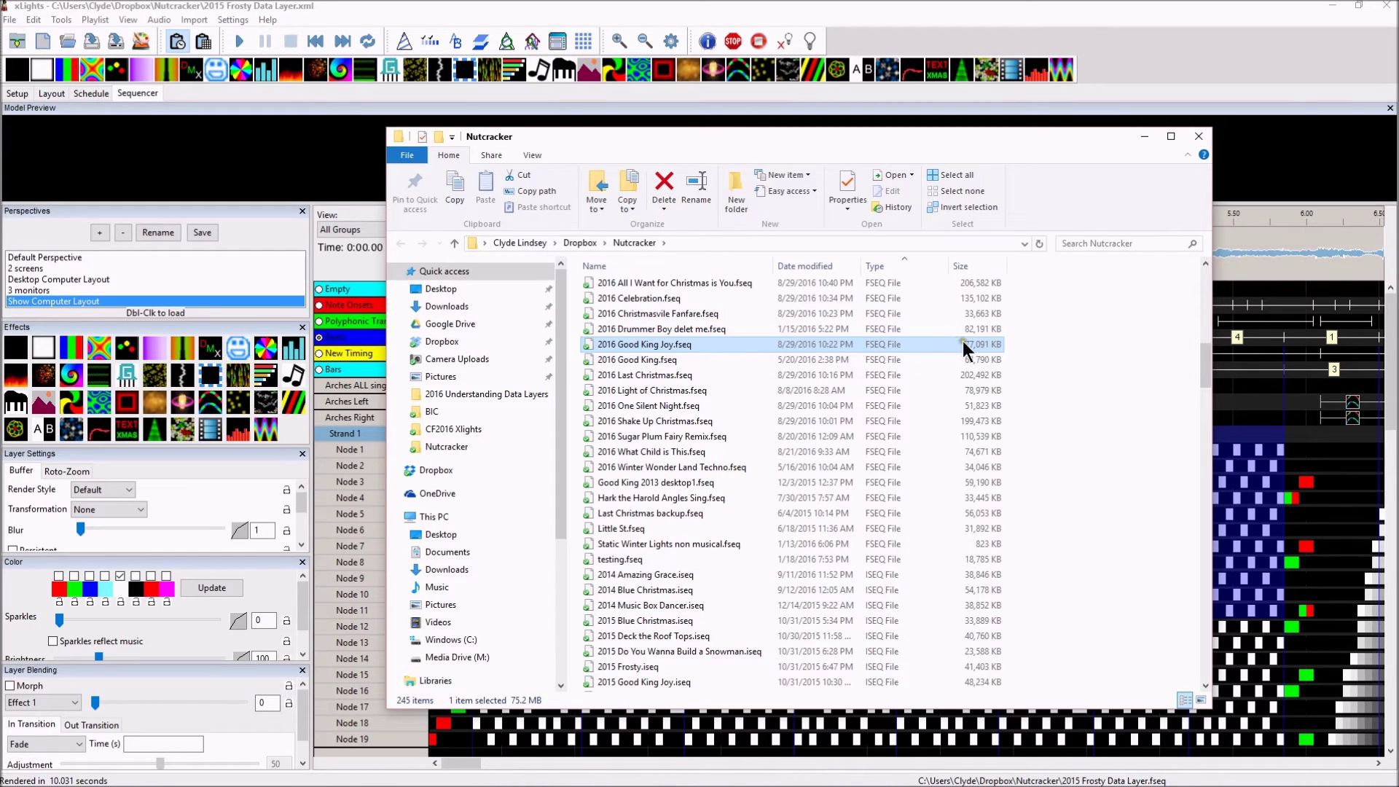
drag(1086, 142, 1182, 159)
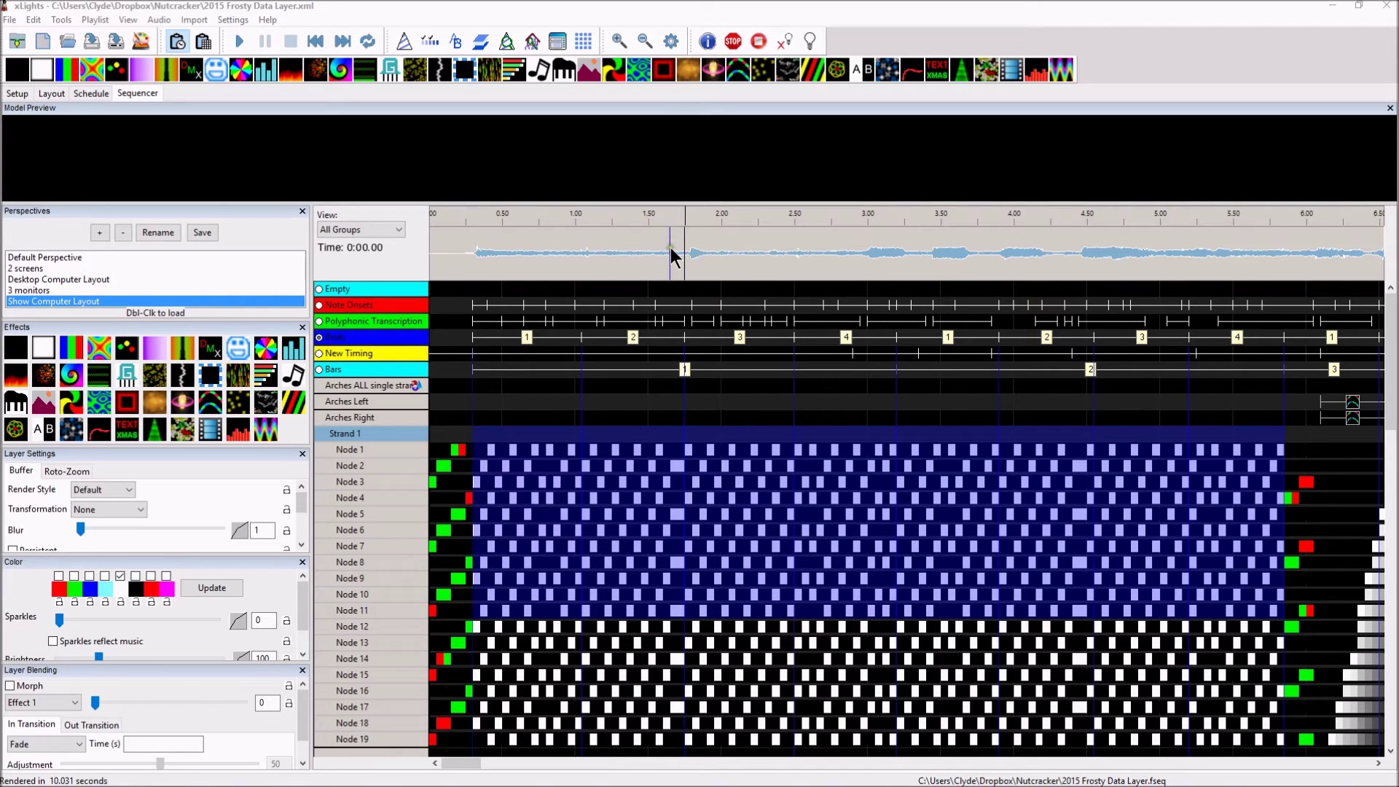
Step: Mark the opening seconds of the waveform, and view the show schedule before returning to the sequence
drag(472, 252, 911, 252)
click(463, 255)
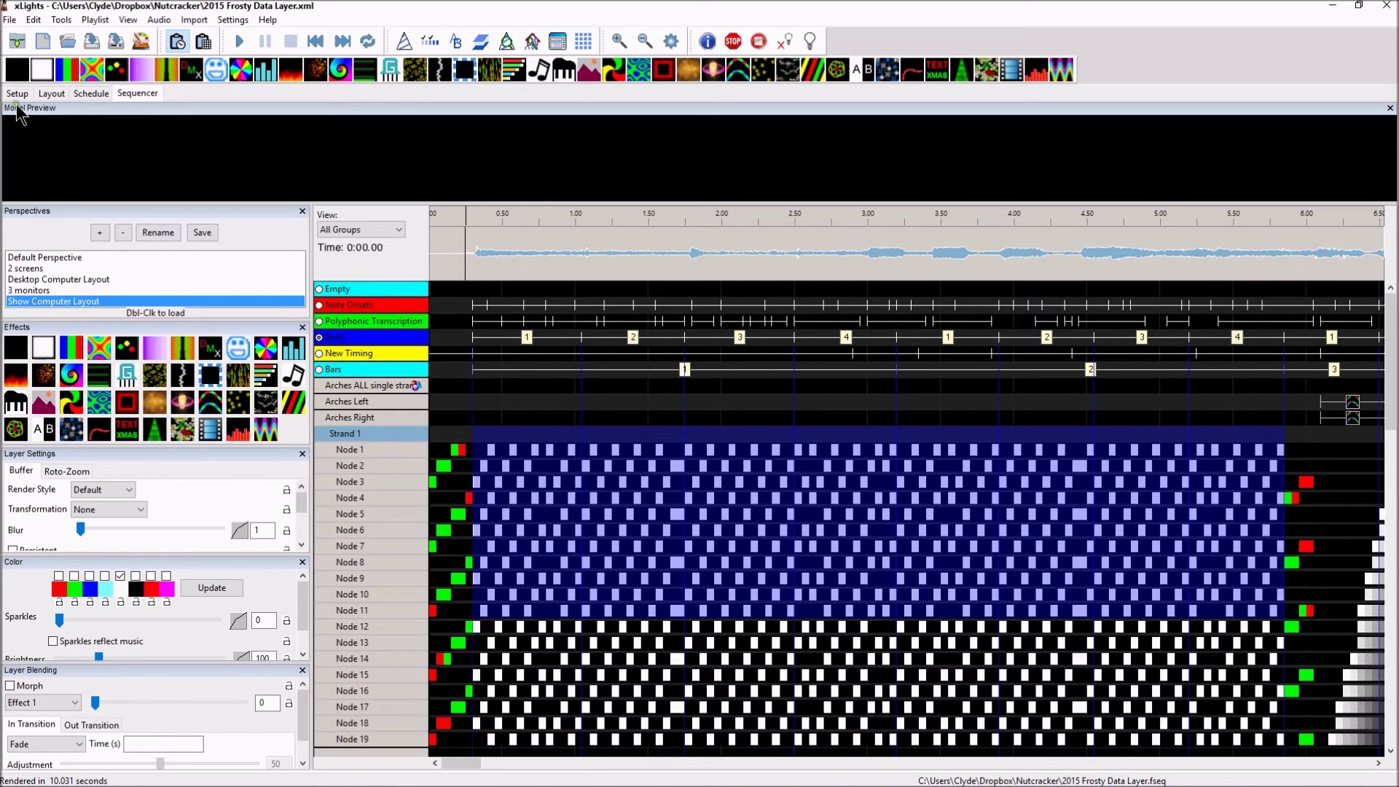
click(85, 94)
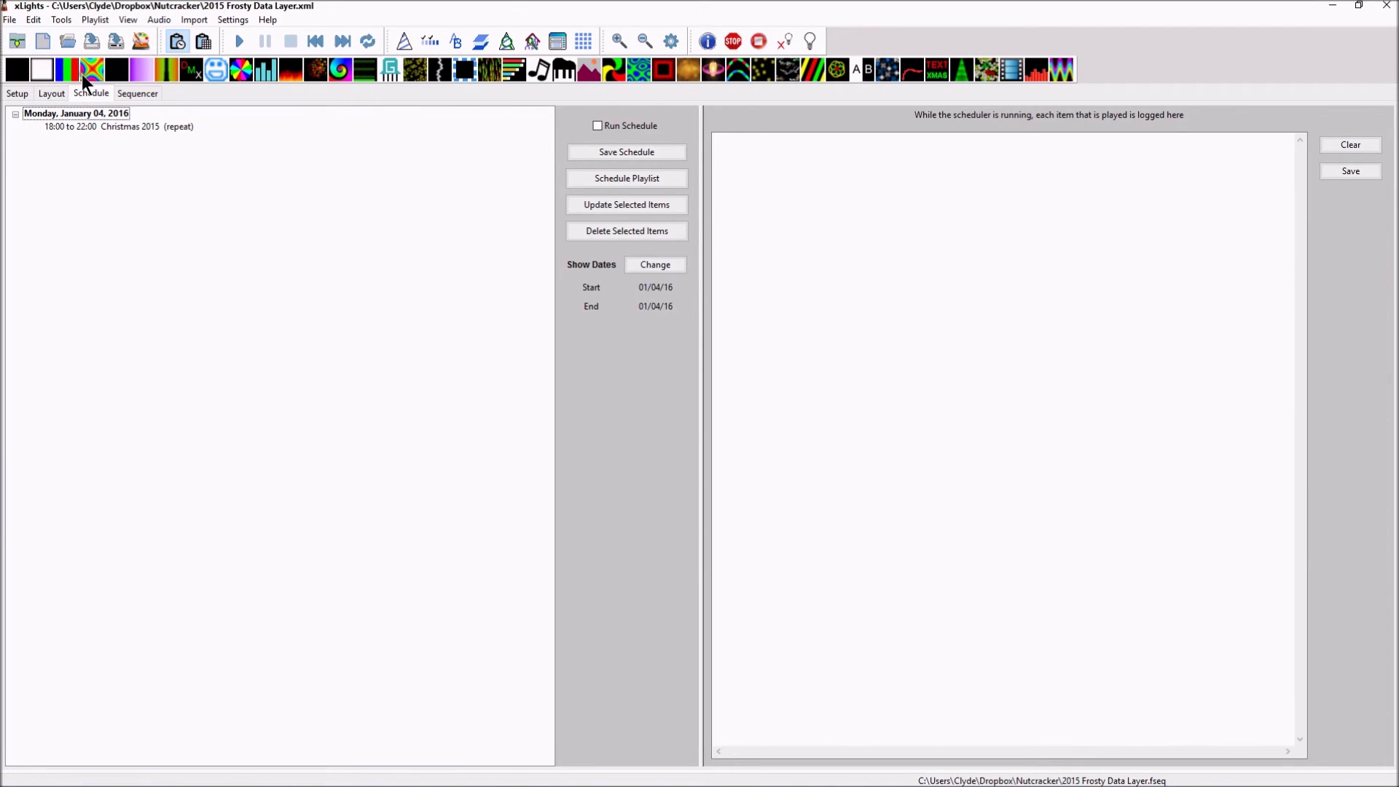
click(138, 94)
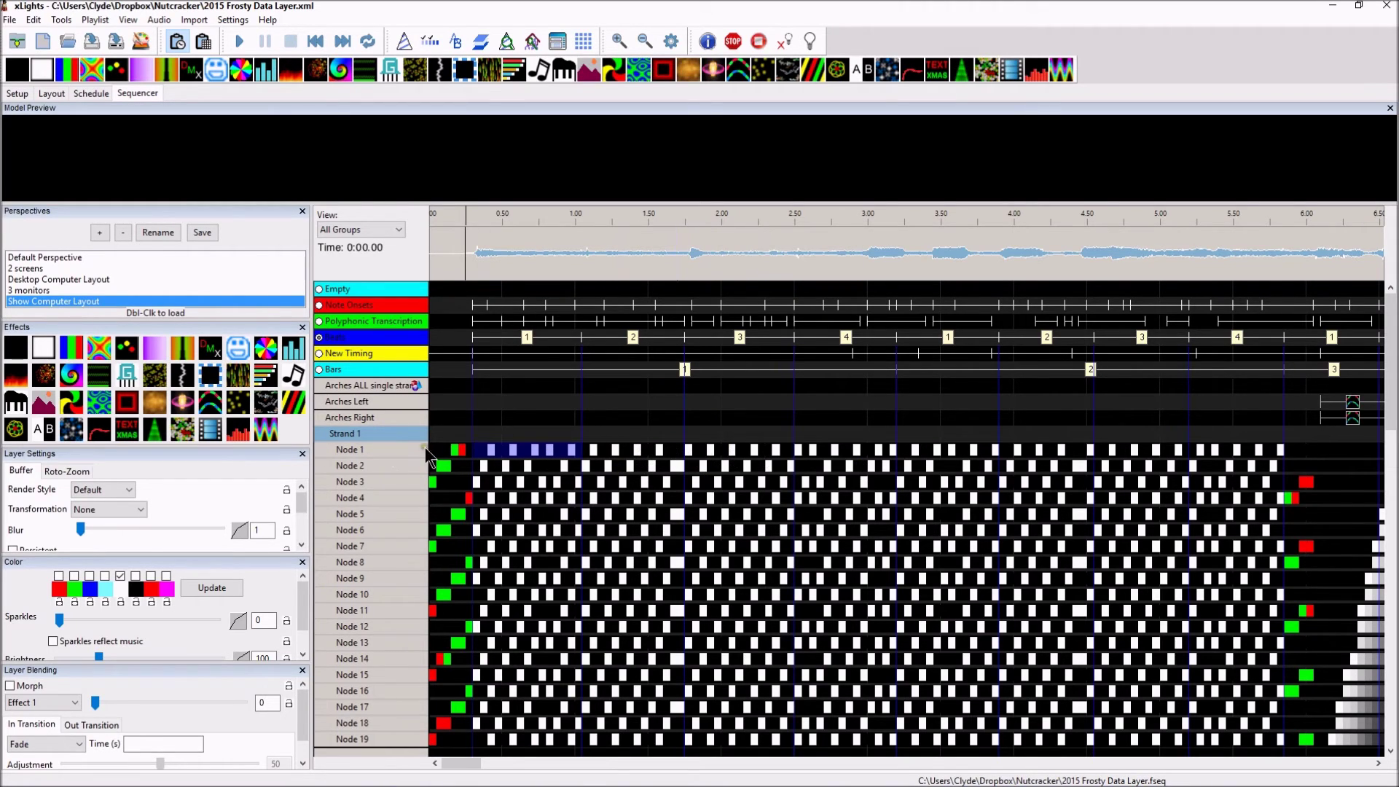
Step: Convert the Node 1 data under Strand 1 of Arches Right to effects
right_click(382, 448)
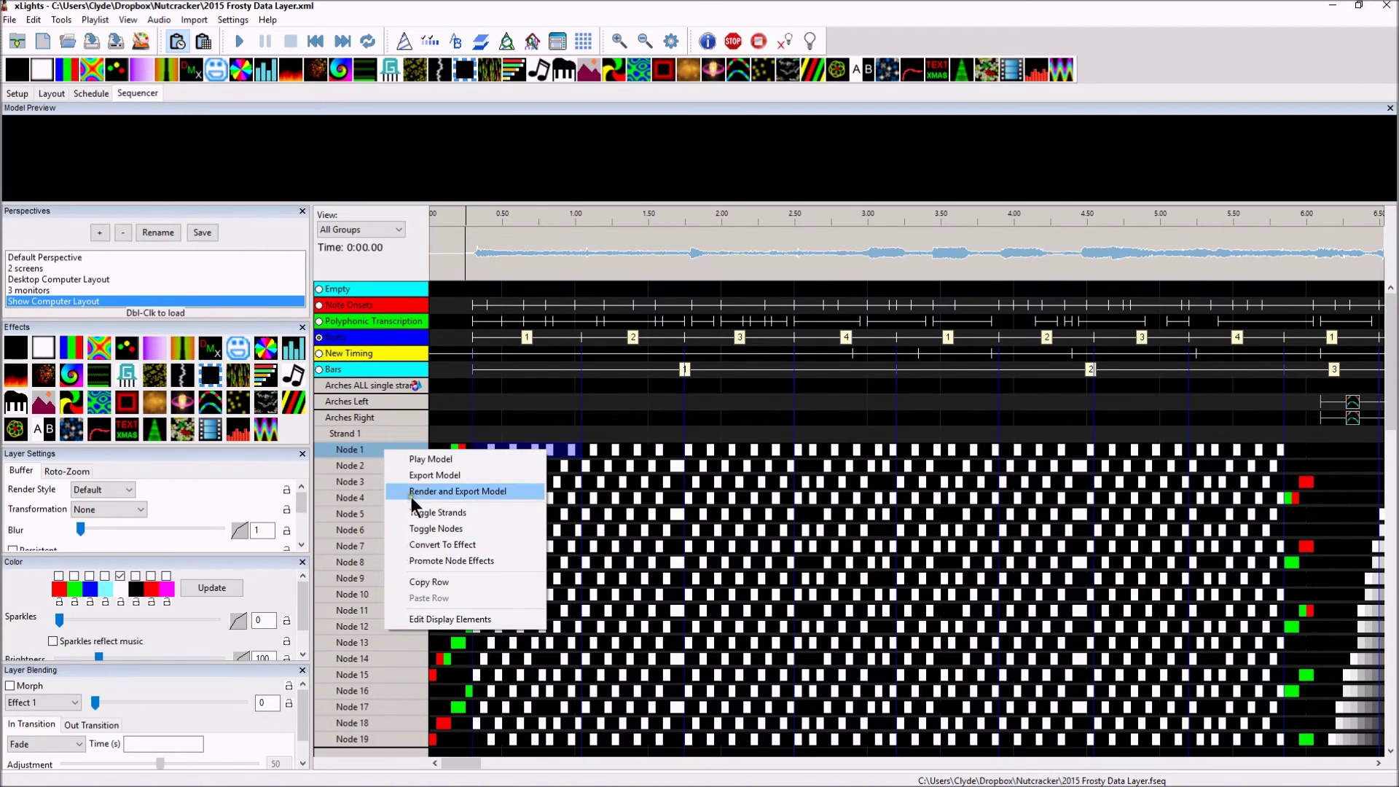
click(352, 462)
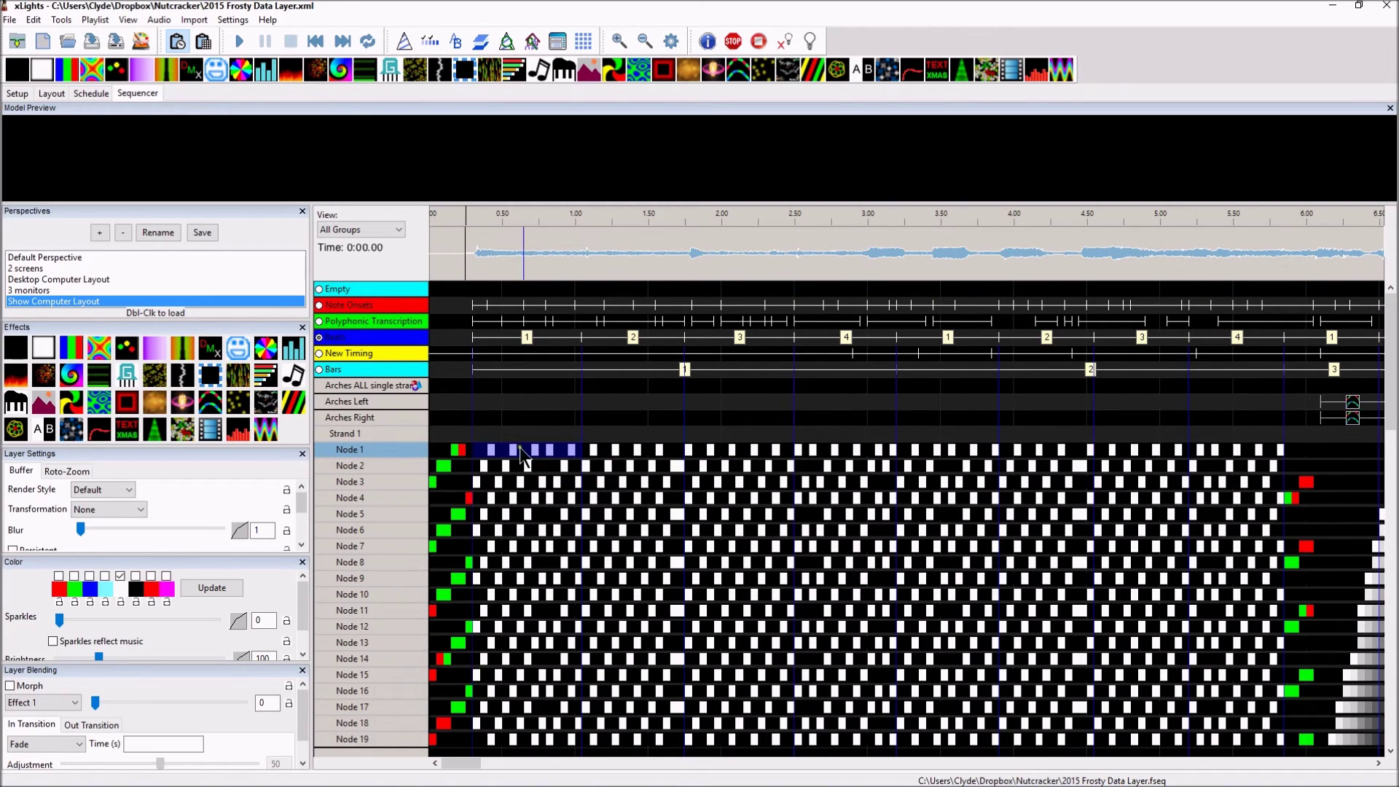
right_click(338, 452)
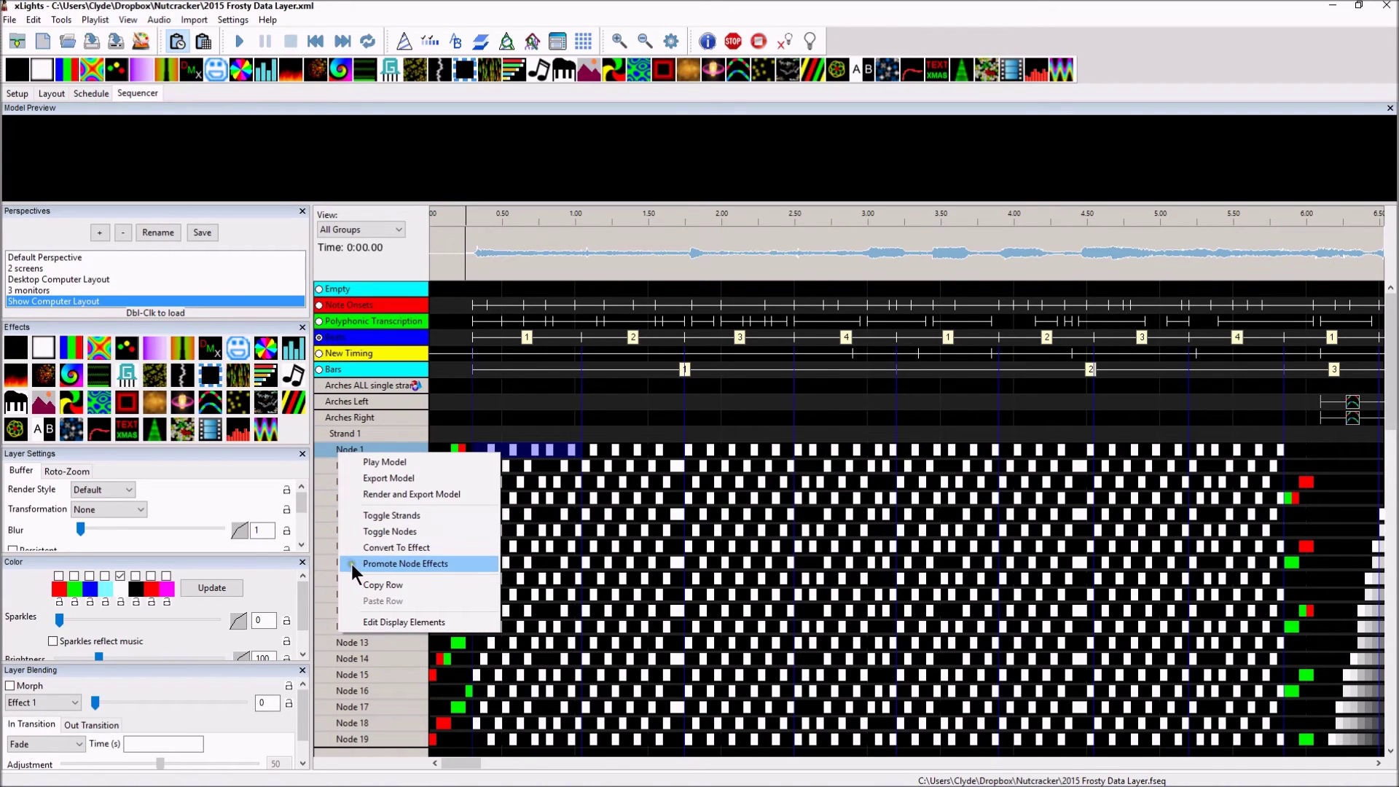
click(359, 548)
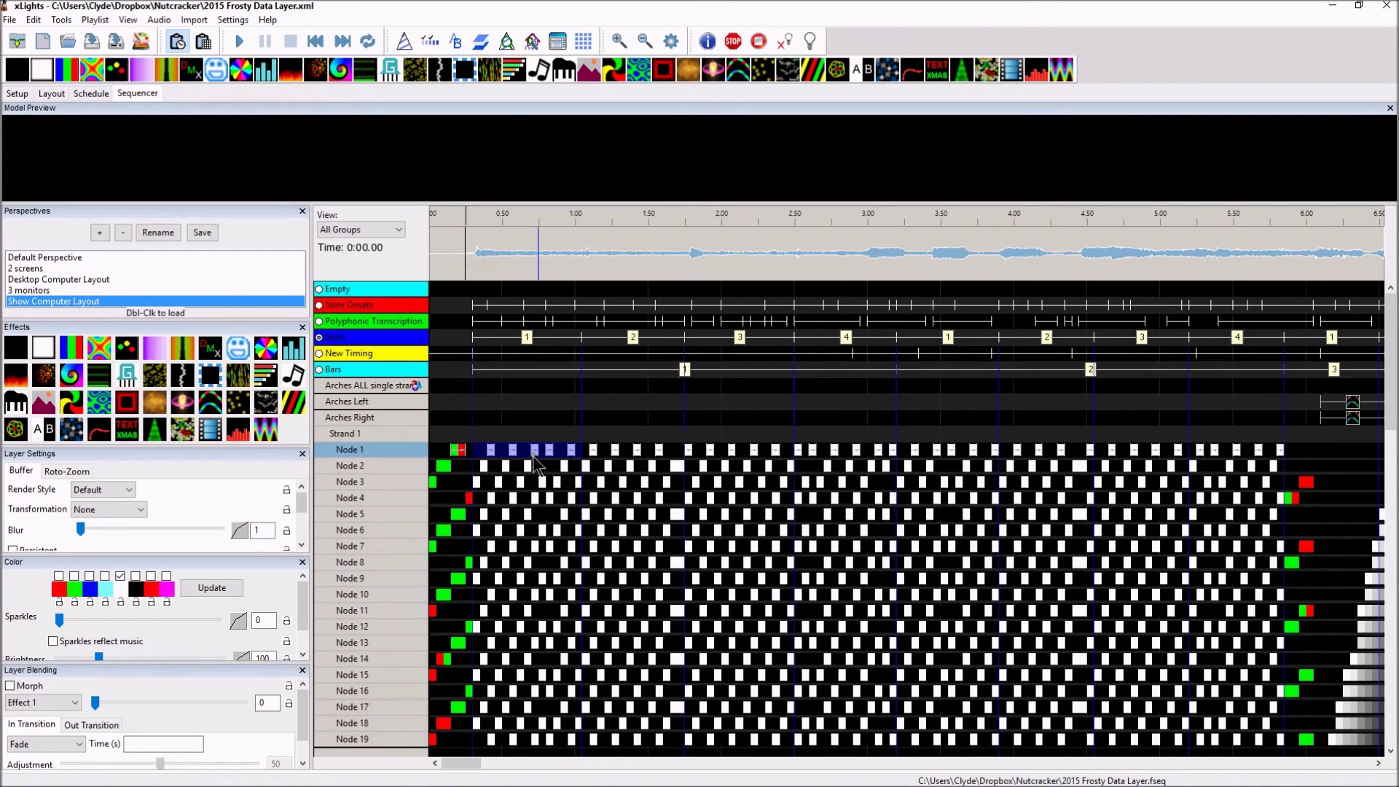
Step: Copy the converted Node 1 effects from the first six seconds onto the Eiffel Tower row, starting at its first beat
drag(500, 453, 1280, 459)
right_click(1281, 461)
click(1288, 469)
click(393, 417)
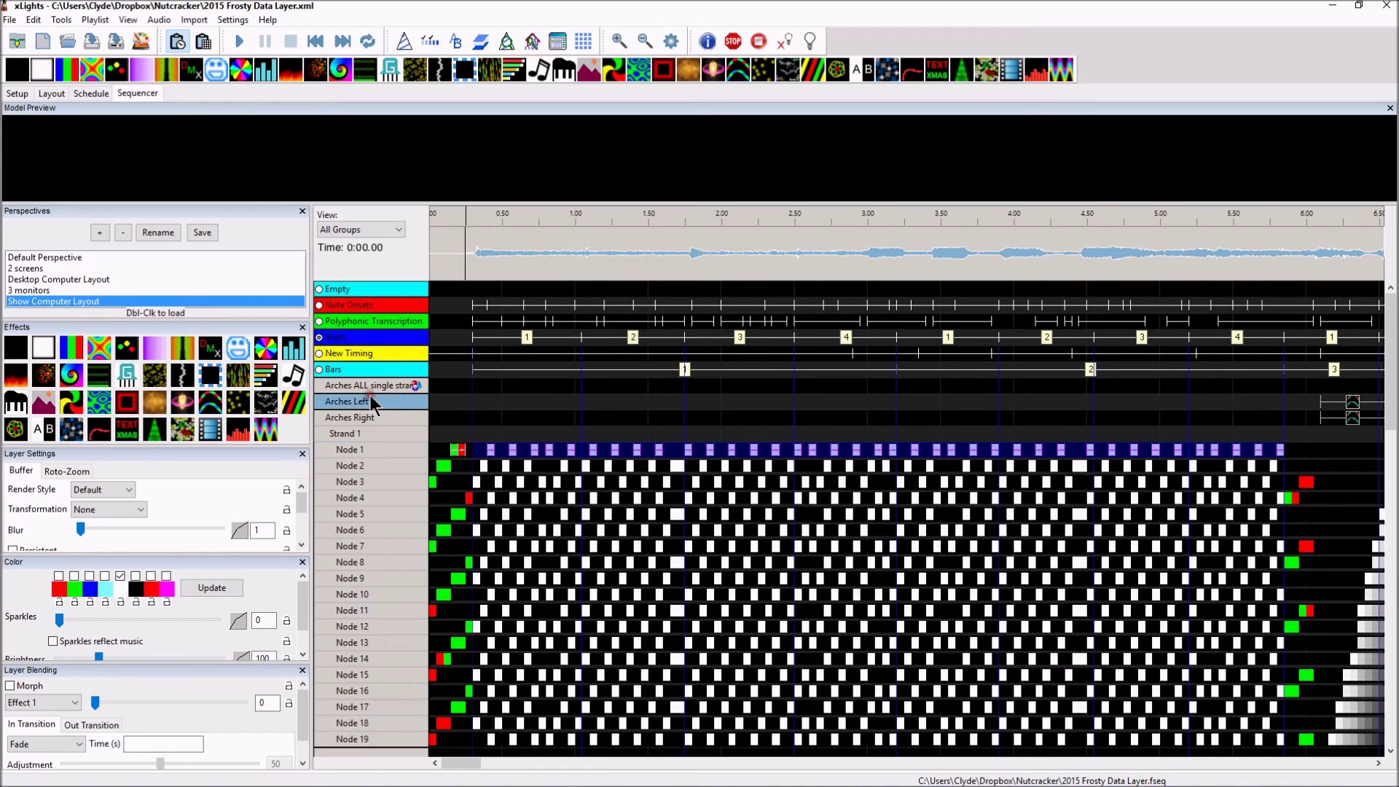
scroll(392, 423, down, 1)
scroll(382, 398, up, 1)
click(380, 397)
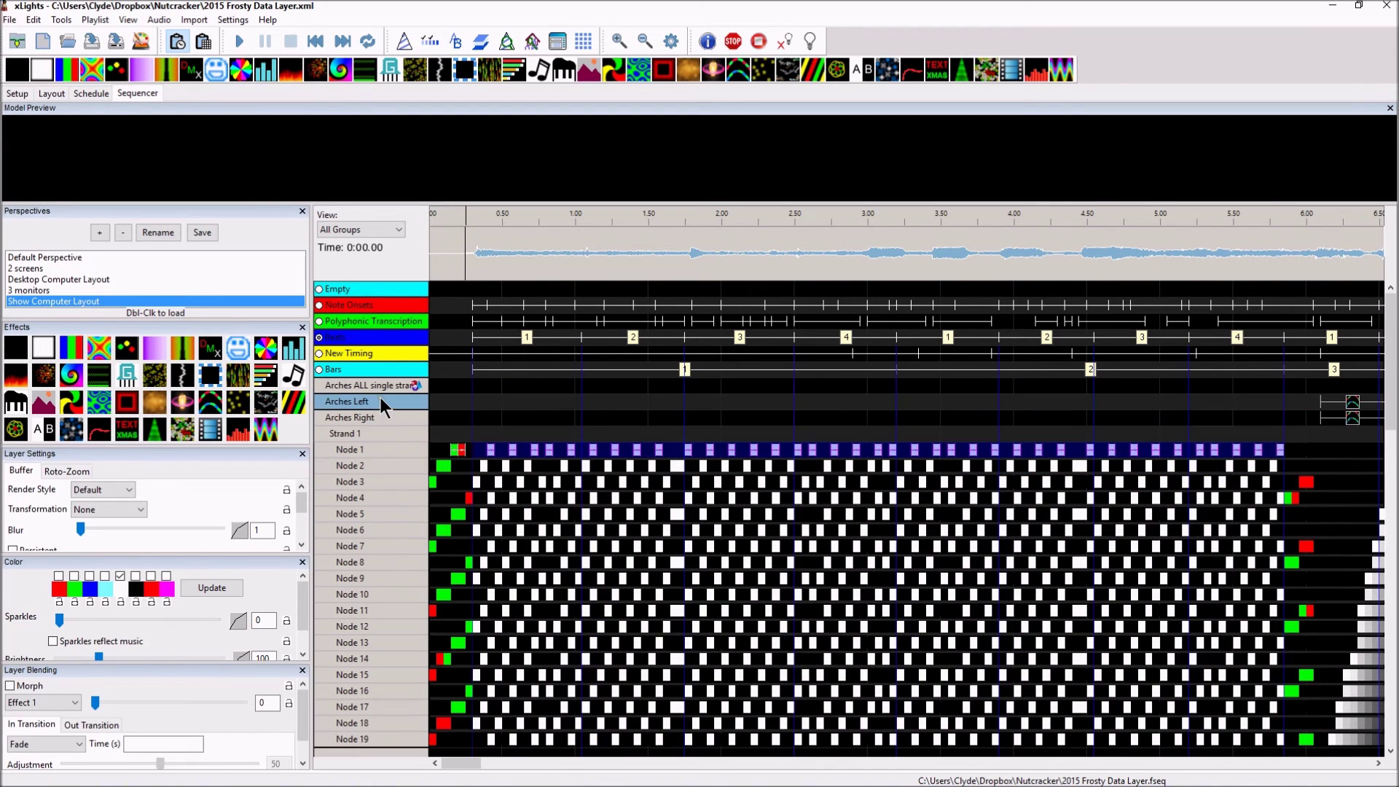
double_click(366, 448)
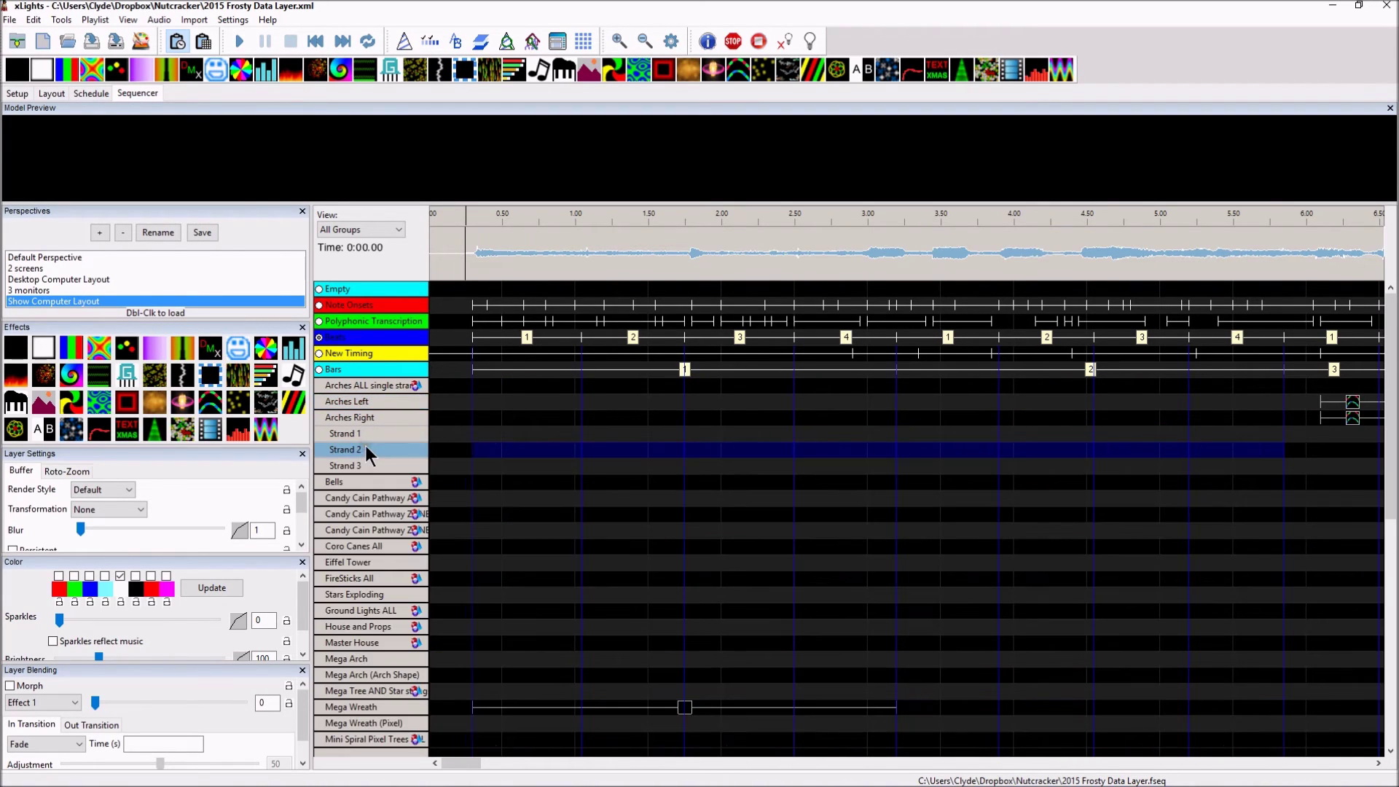
double_click(358, 562)
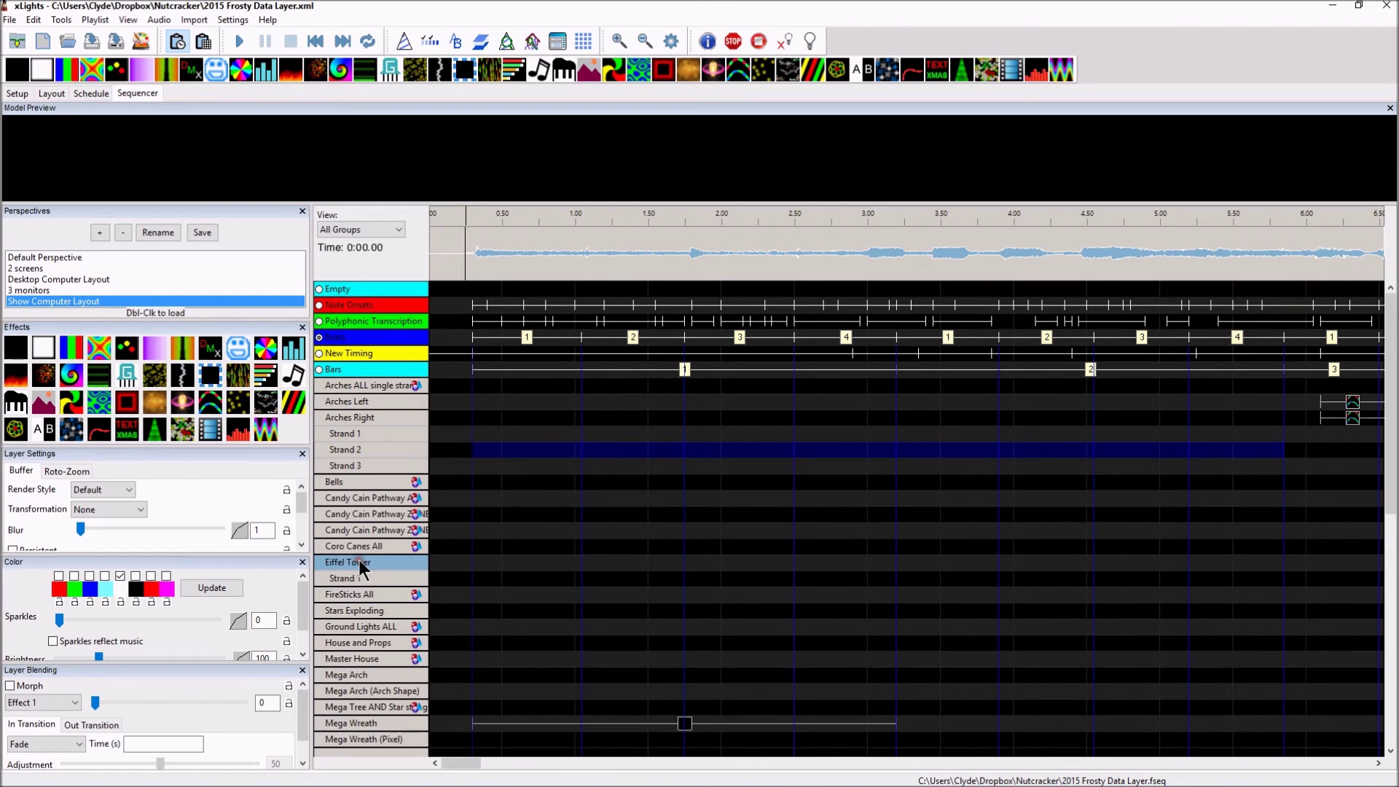
right_click(515, 568)
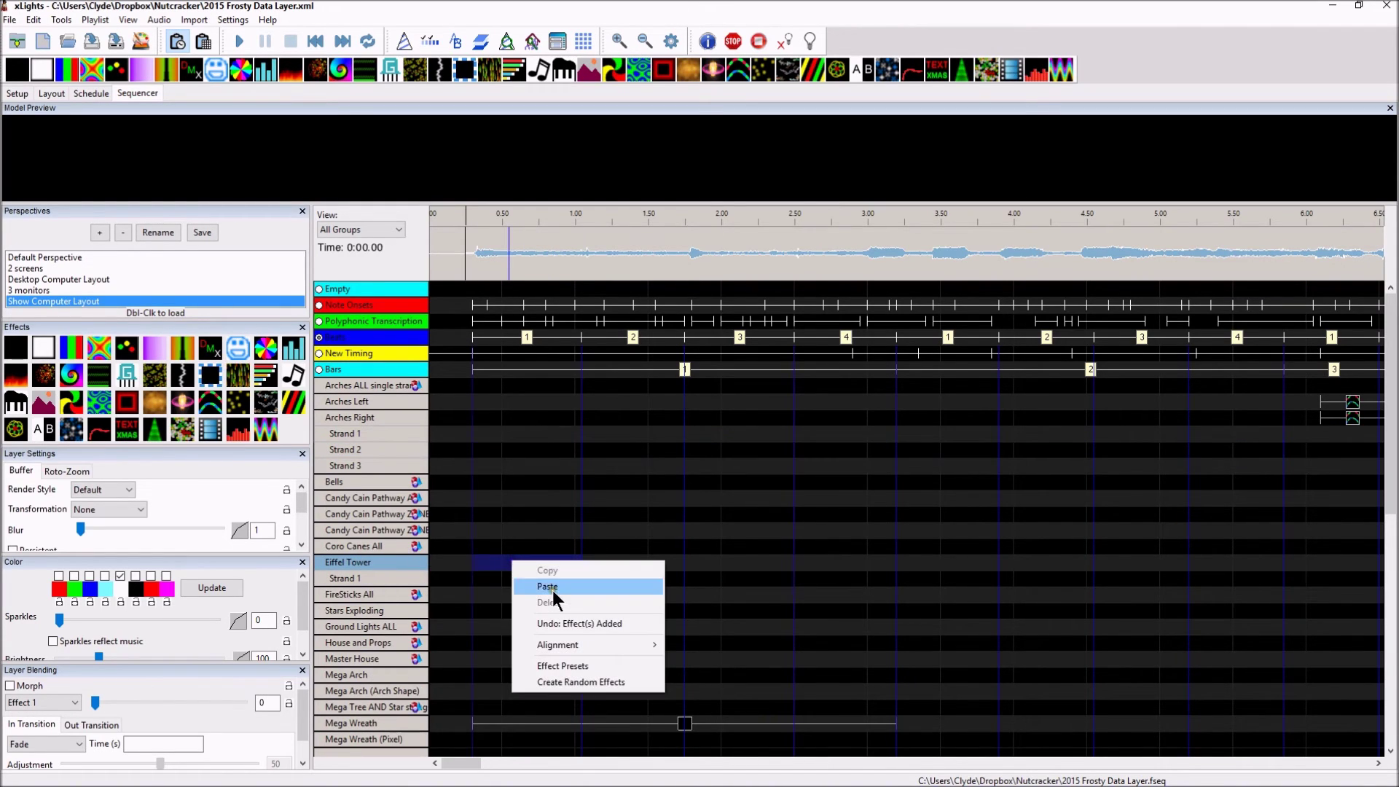
click(558, 586)
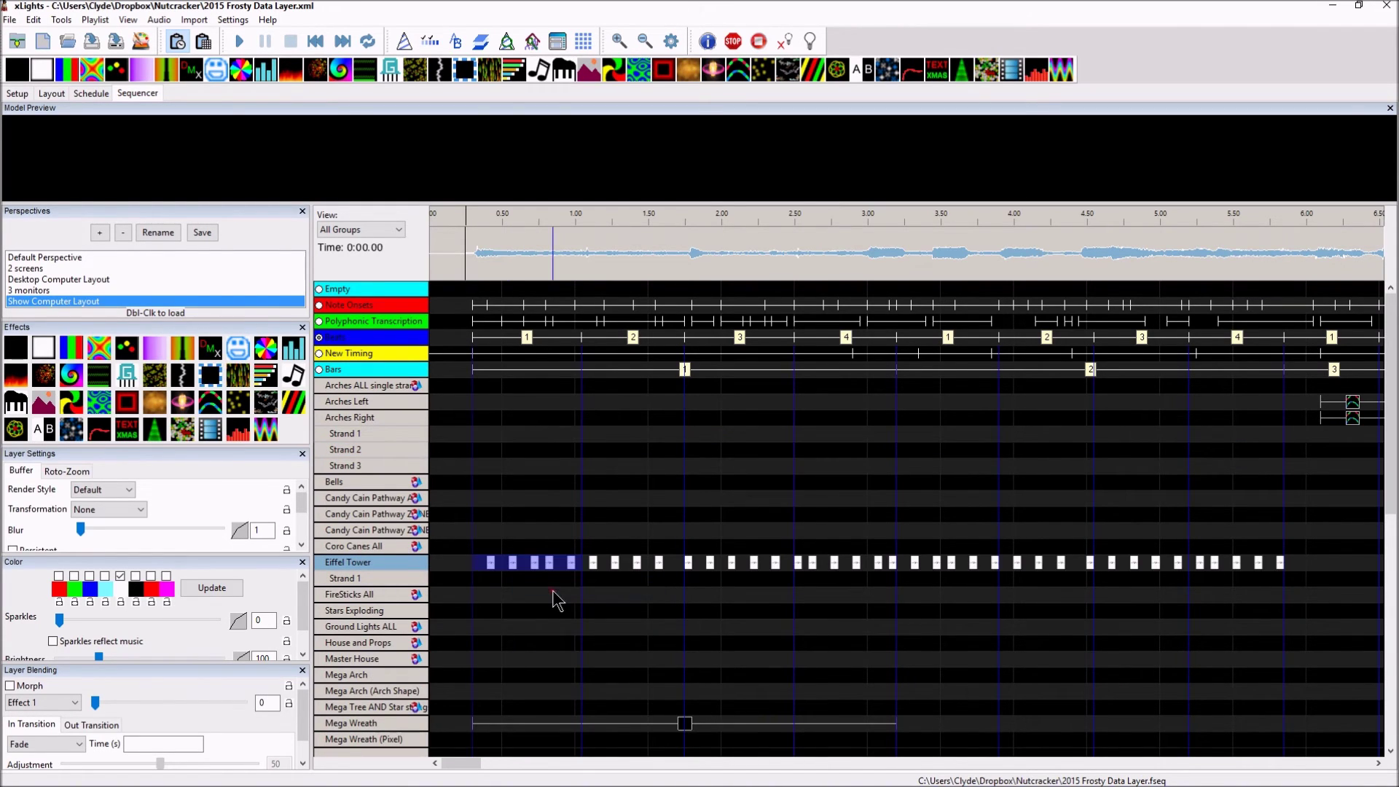
Step: Play the Eiffel Tower effects from 0.25 seconds and stop after they have run
click(472, 245)
click(493, 563)
key(space)
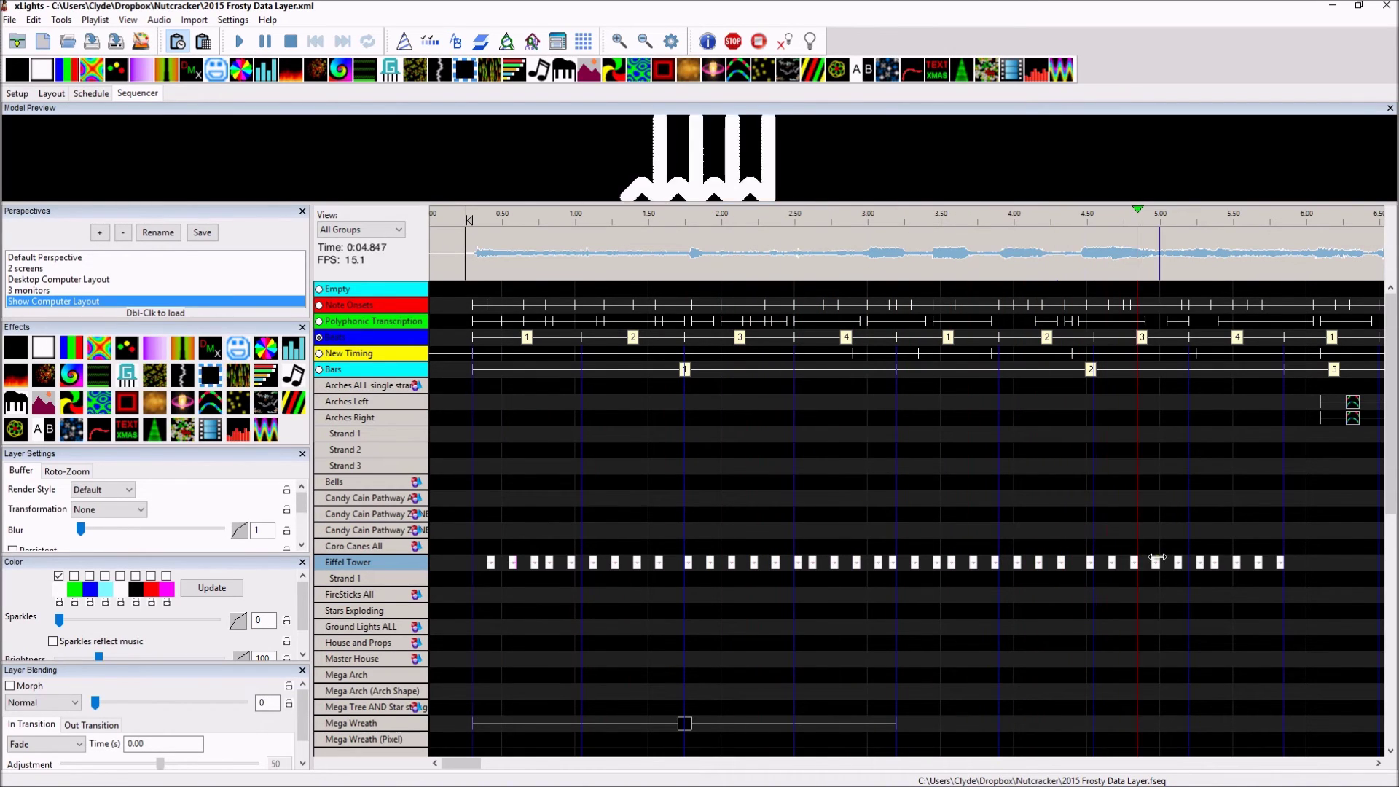
key(space)
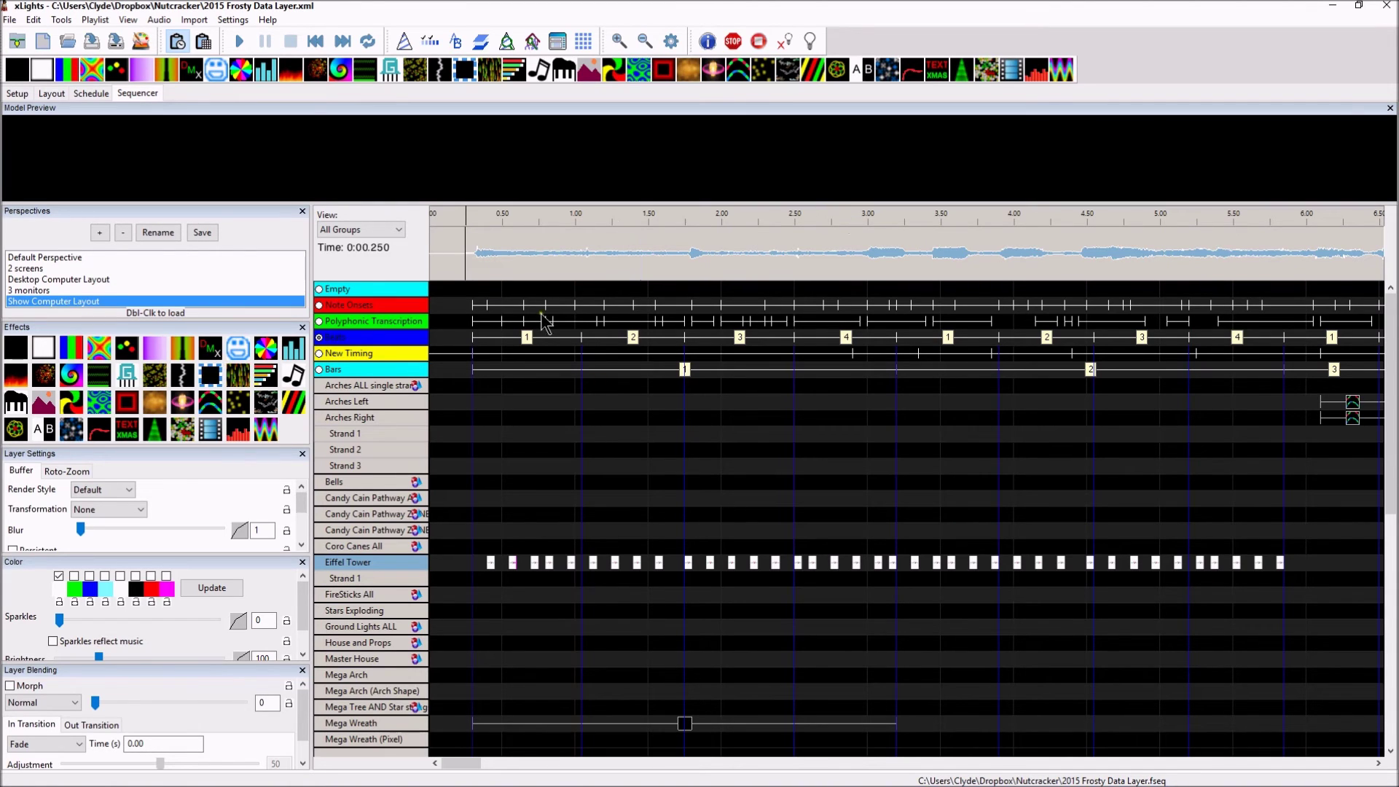
Step: Delete all the pasted effects from the Eiffel Tower row
drag(480, 586, 1268, 573)
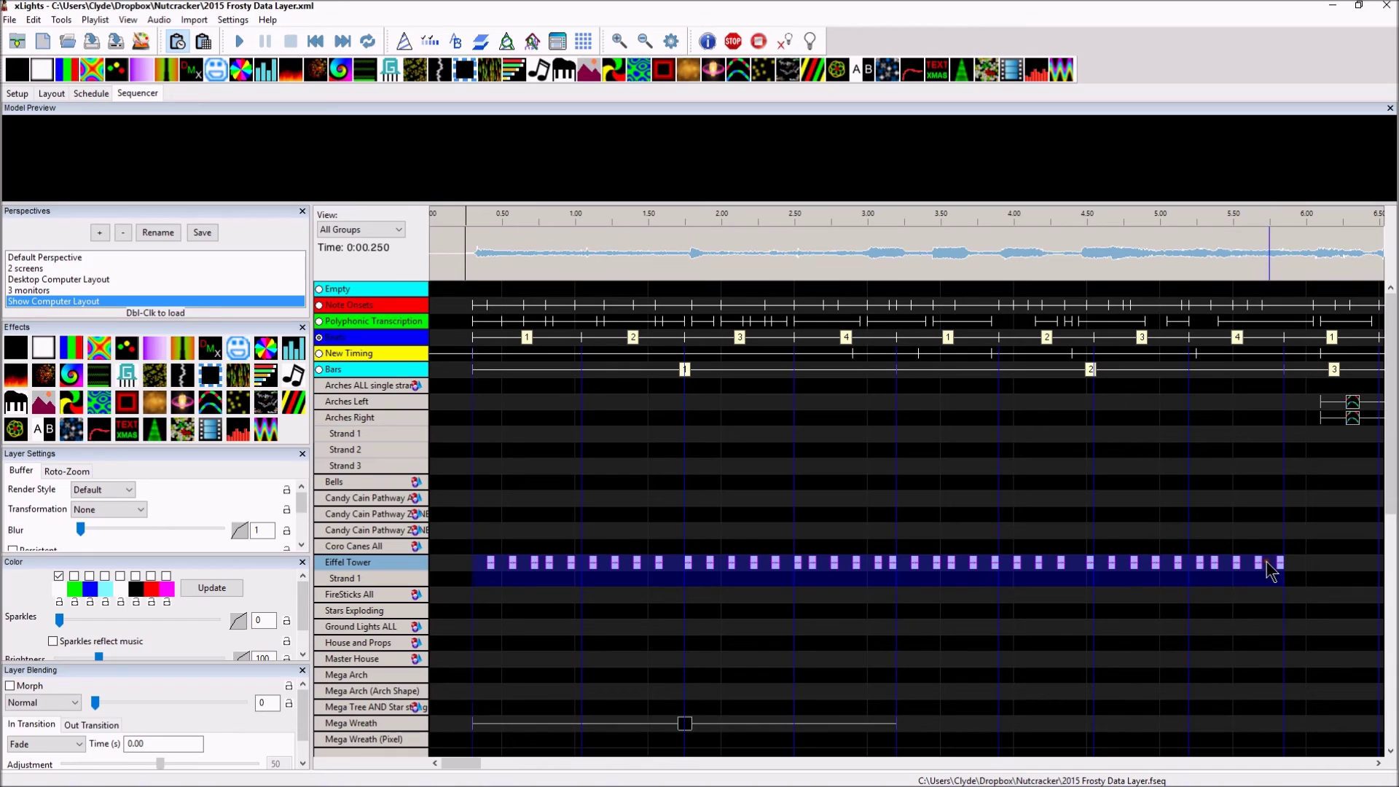
key(Delete)
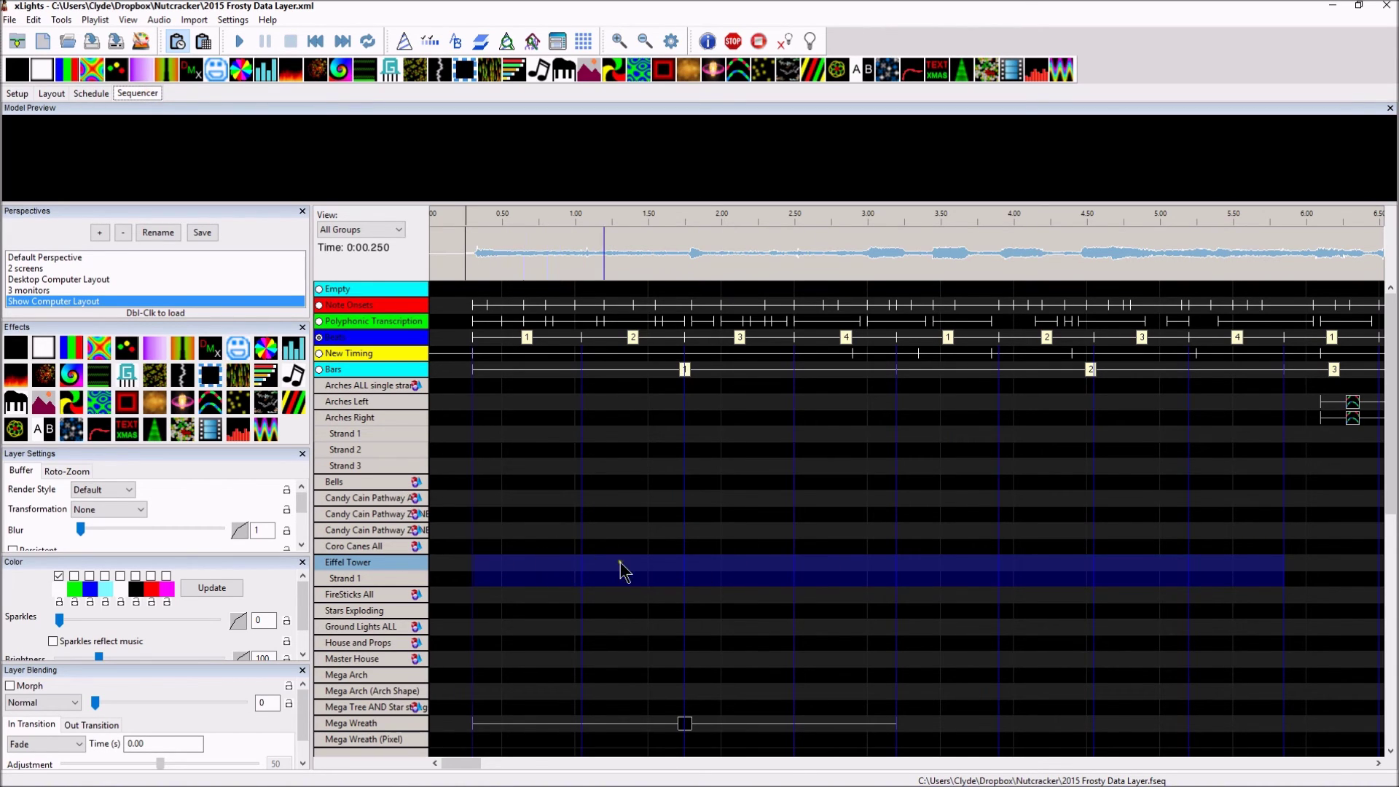
click(685, 723)
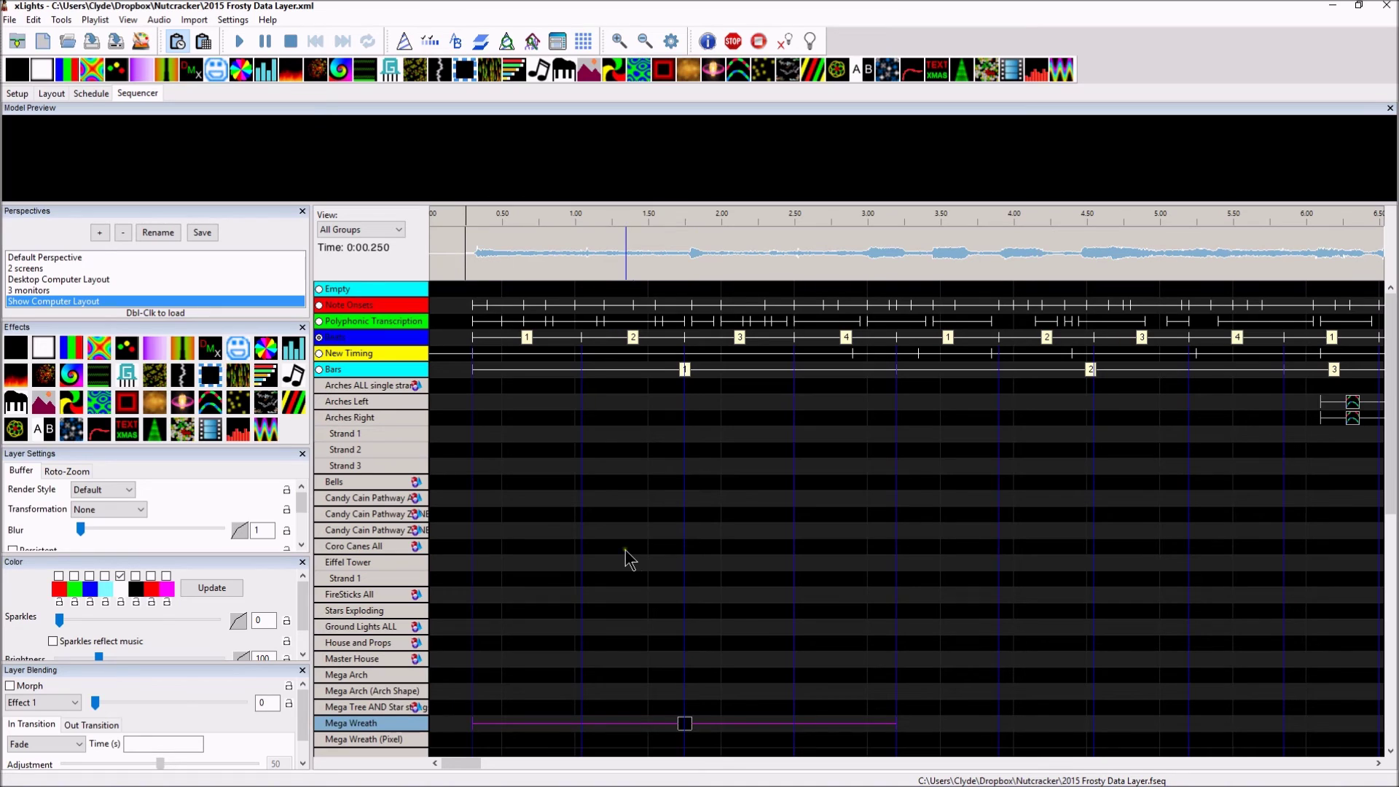
click(516, 562)
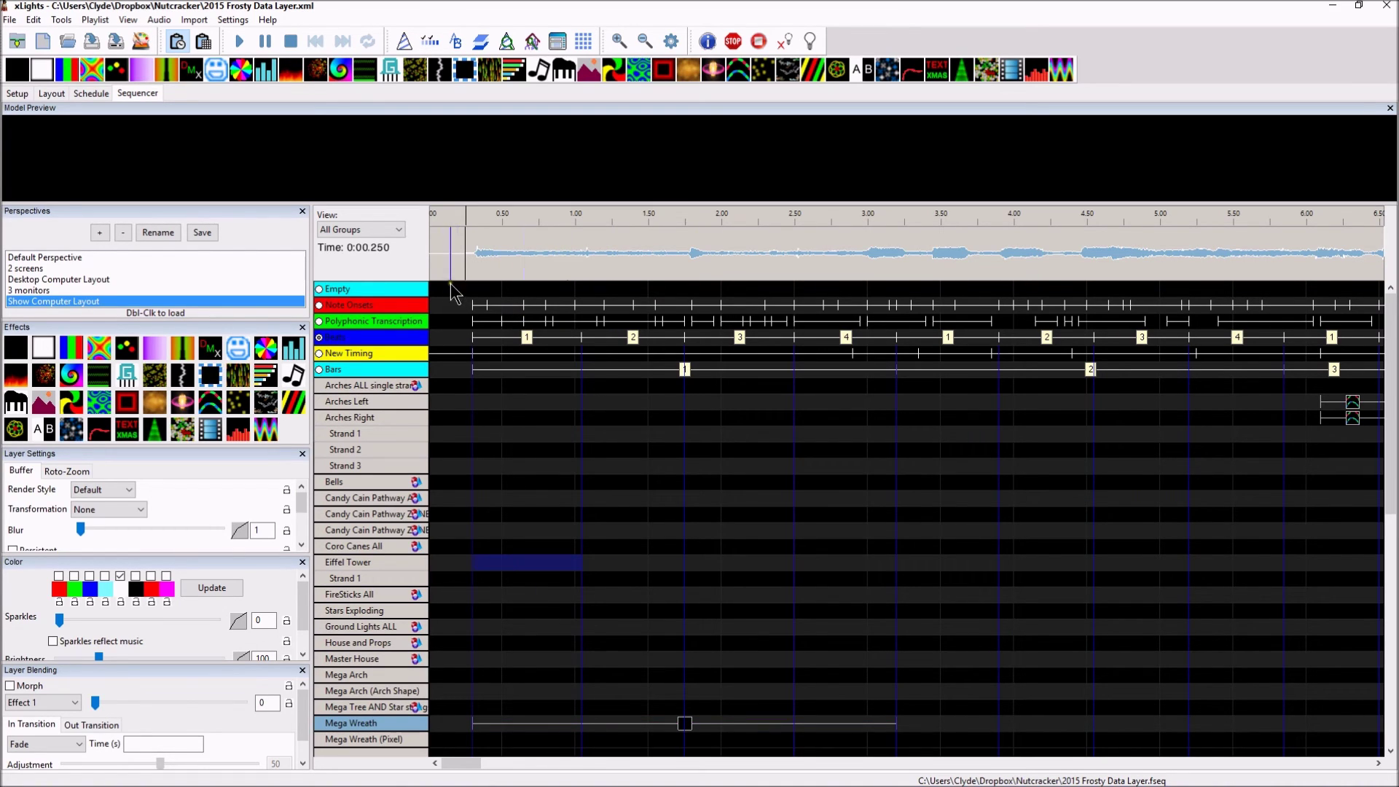
Step: Show the node rows of Arches Right's Strand 1 again, and check 2014 Blue Christmas.iseq in the Nutcracker folder
double_click(380, 430)
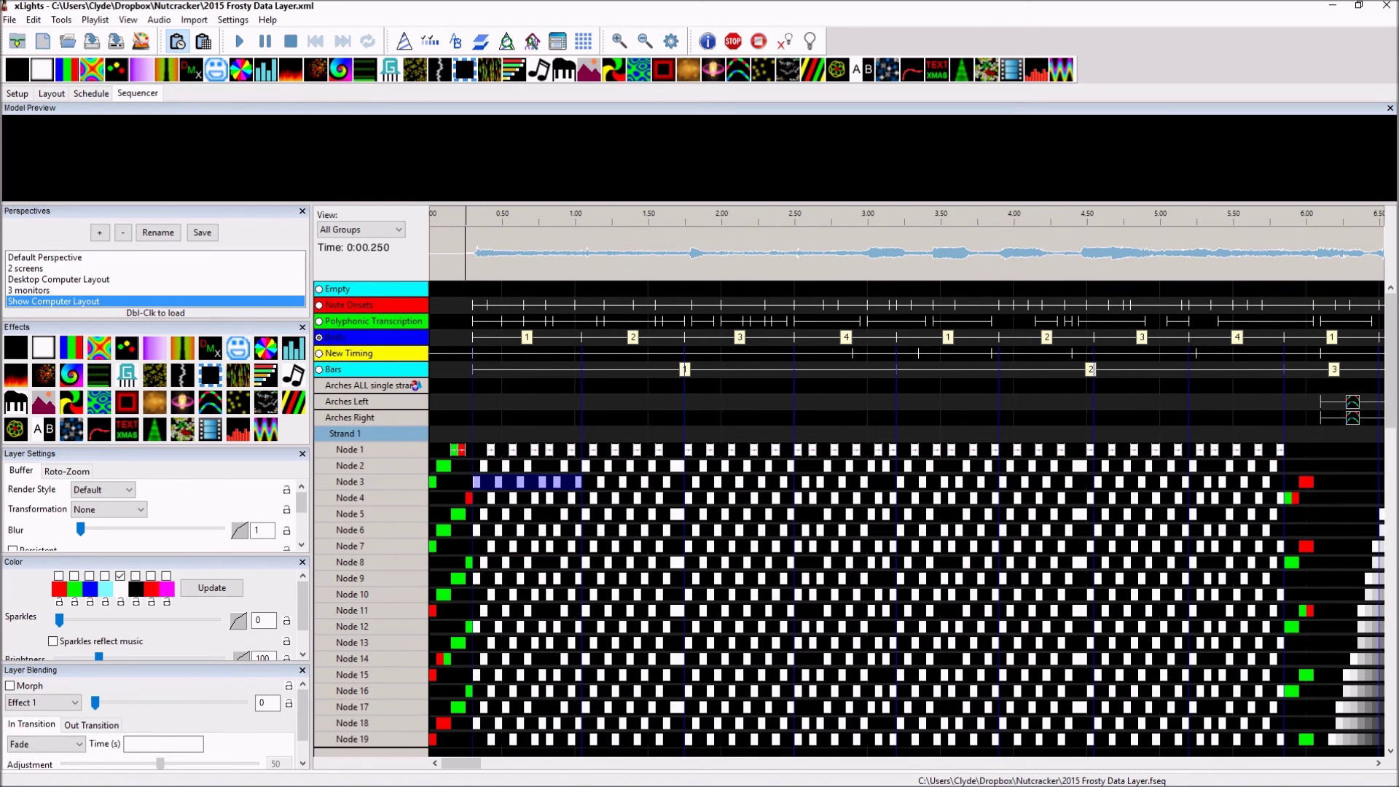
click(1326, 109)
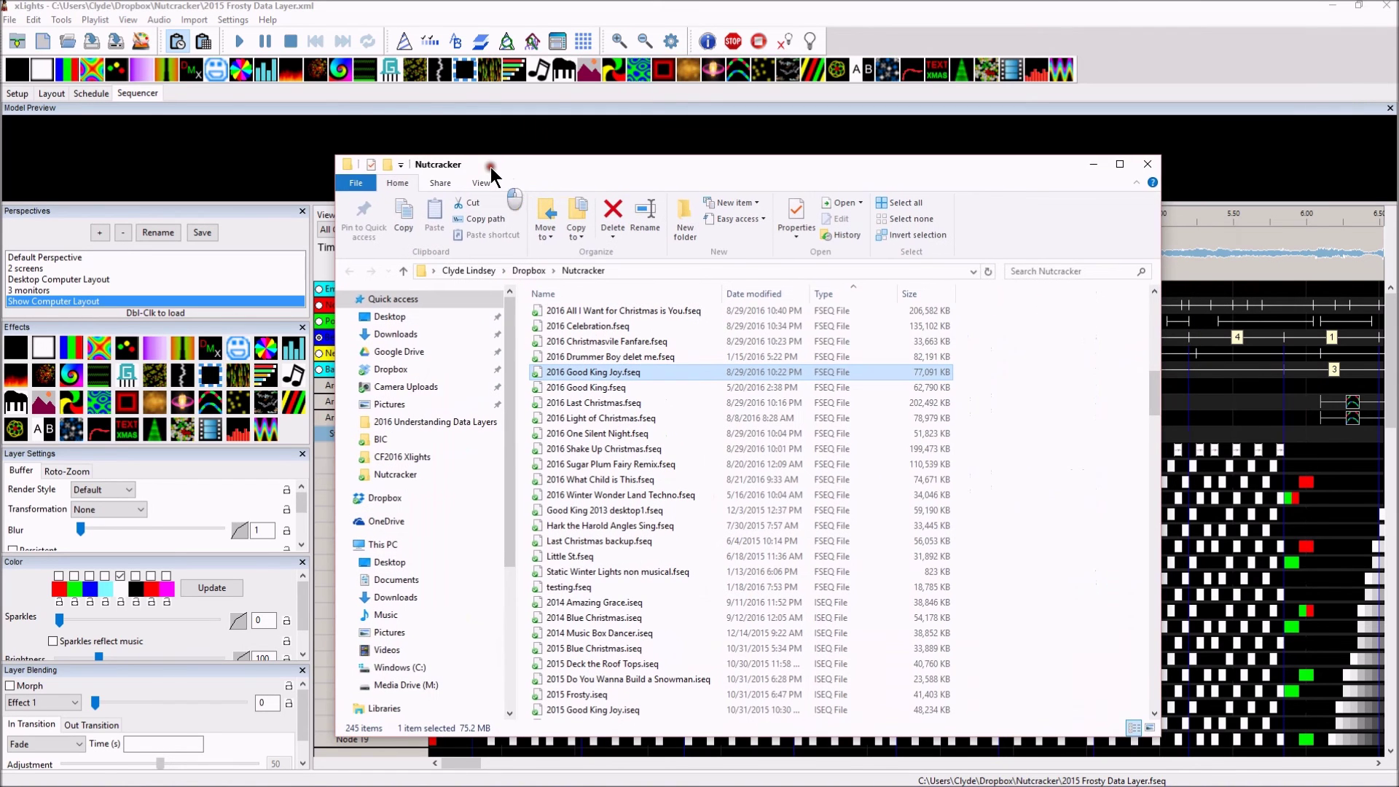
click(774, 615)
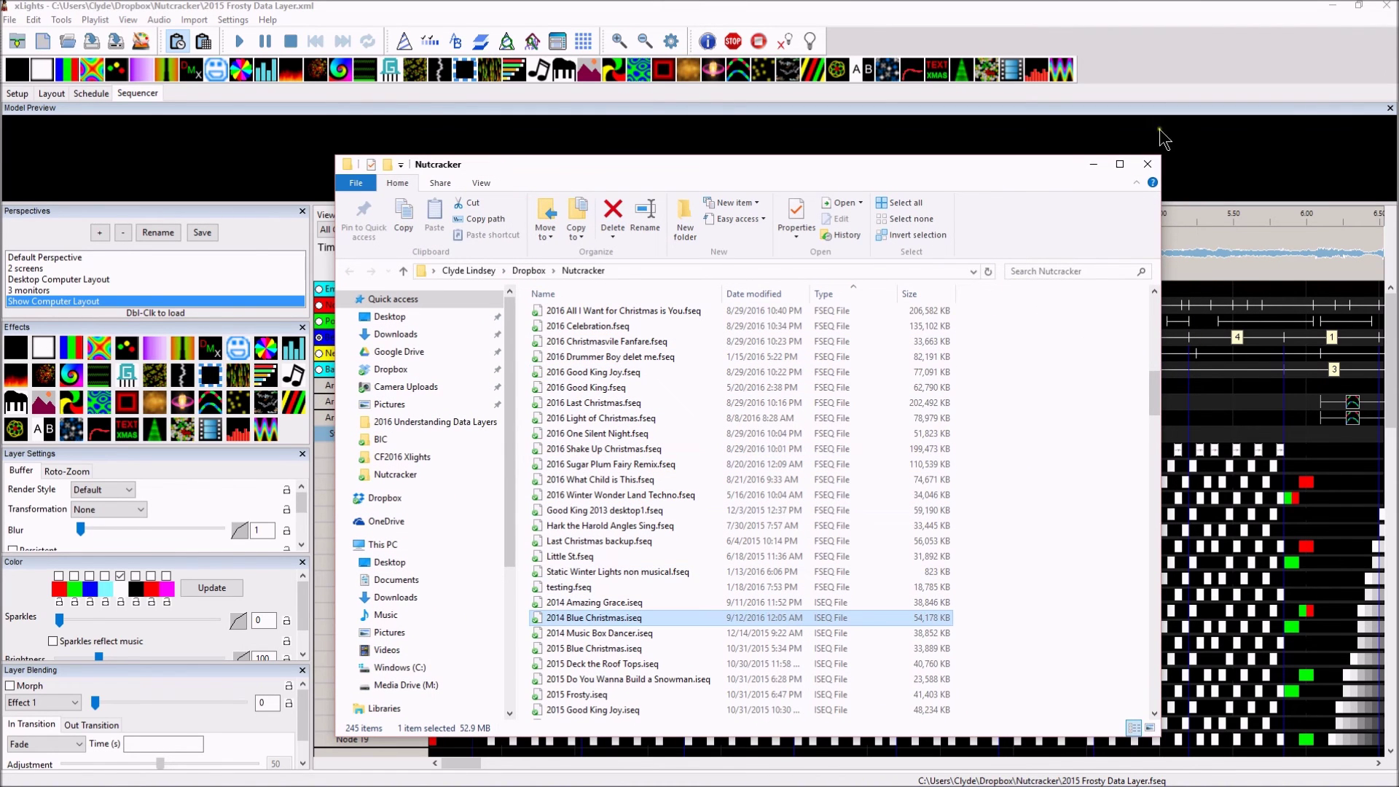
click(1093, 166)
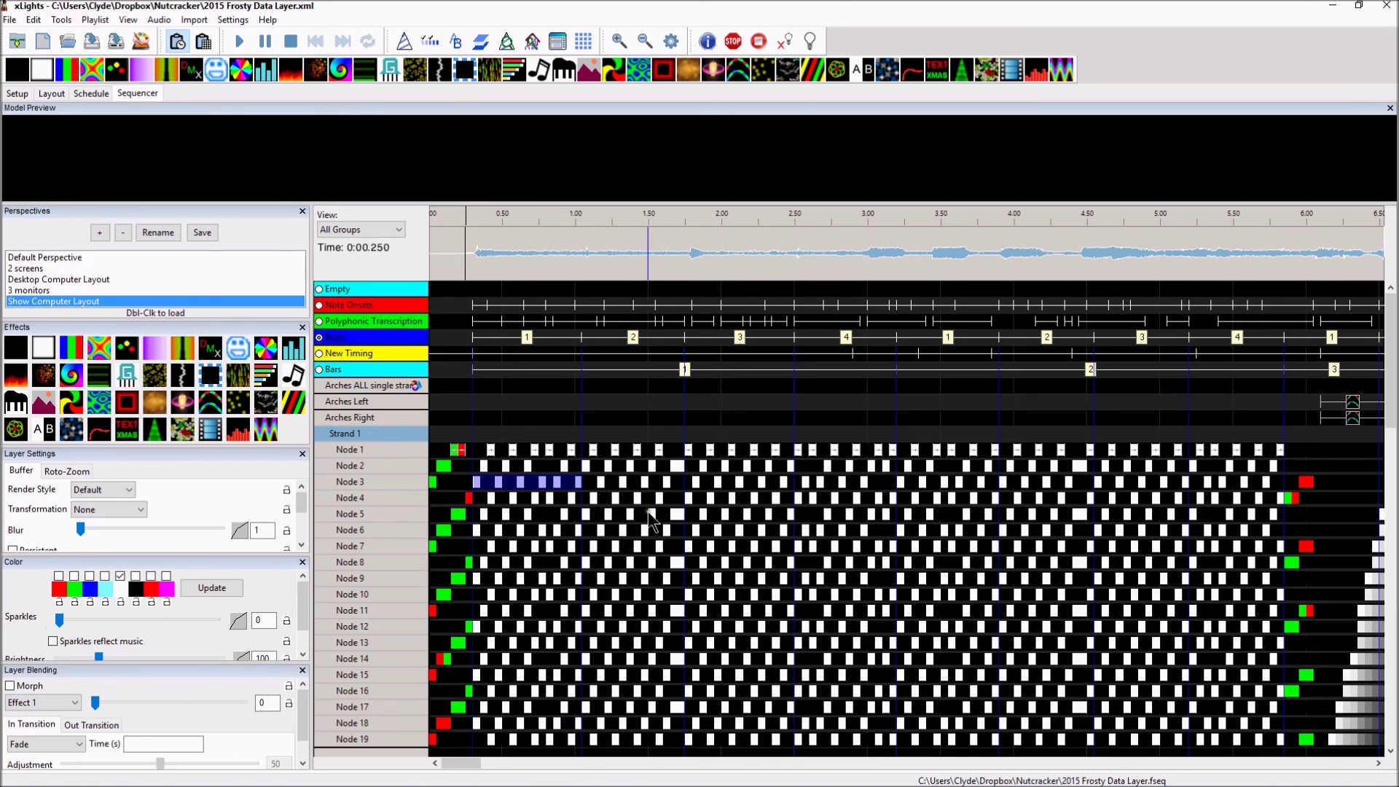
Step: Select the Node 2 to Node 7 data up to about 2.5 seconds and look through the Strand 1 node rows
click(494, 437)
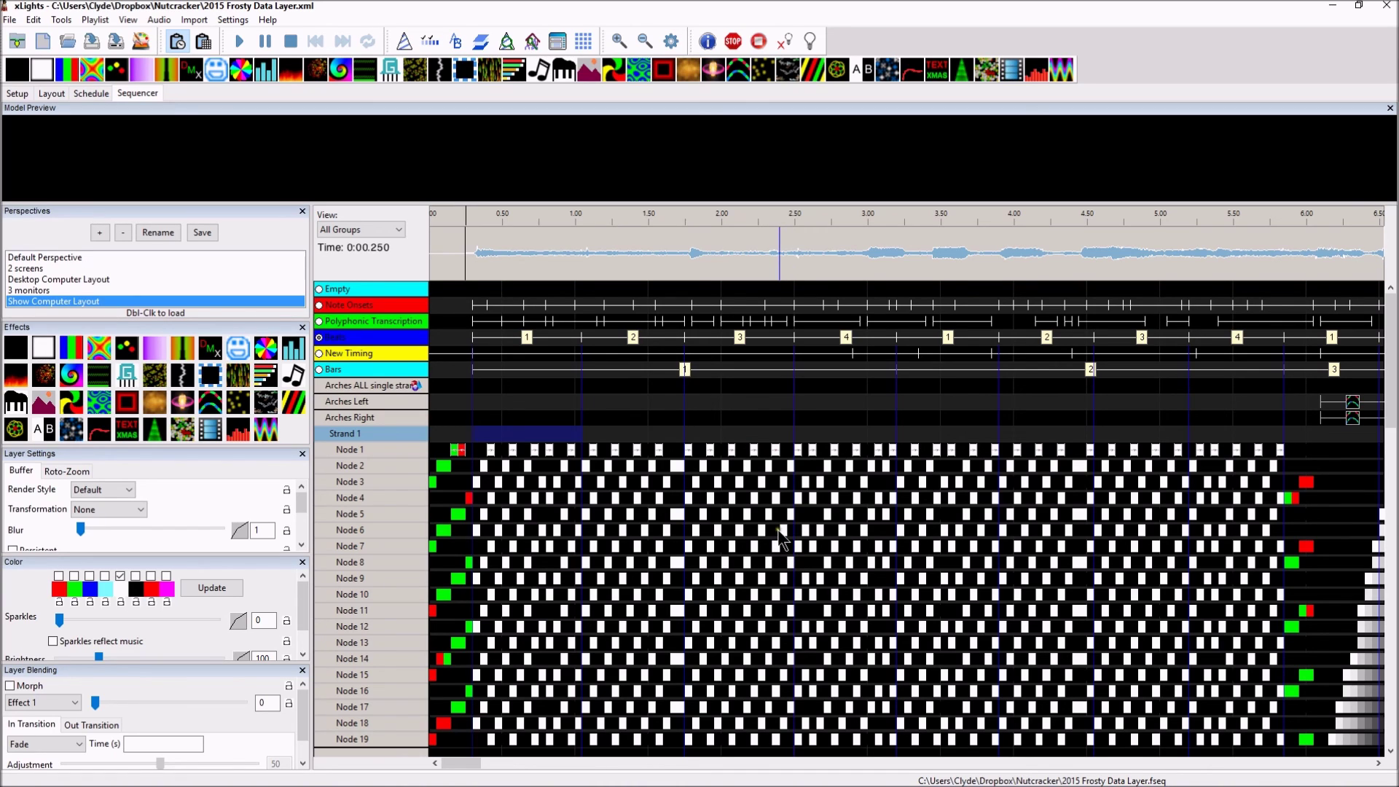
click(726, 435)
drag(551, 463, 766, 548)
scroll(805, 421, down, 5)
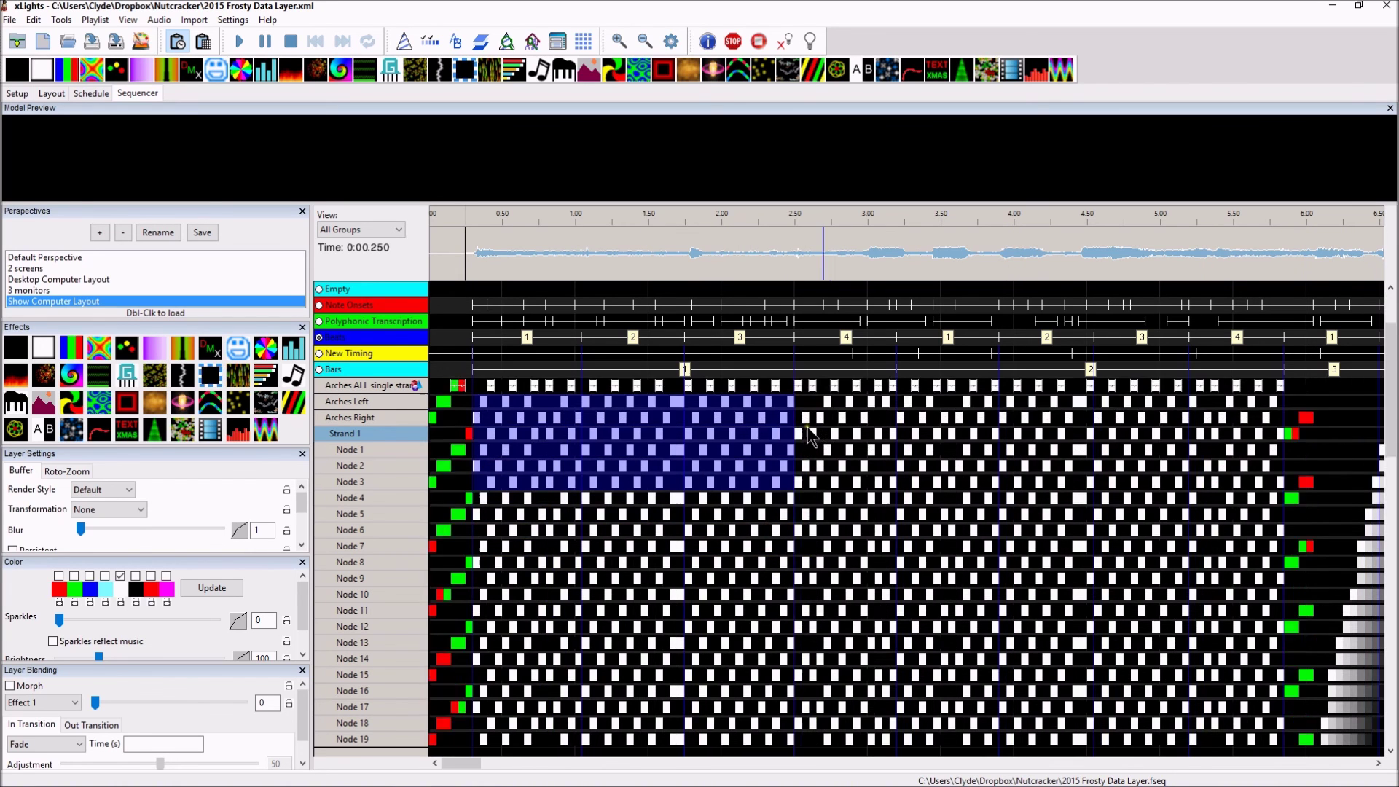
scroll(805, 421, up, 5)
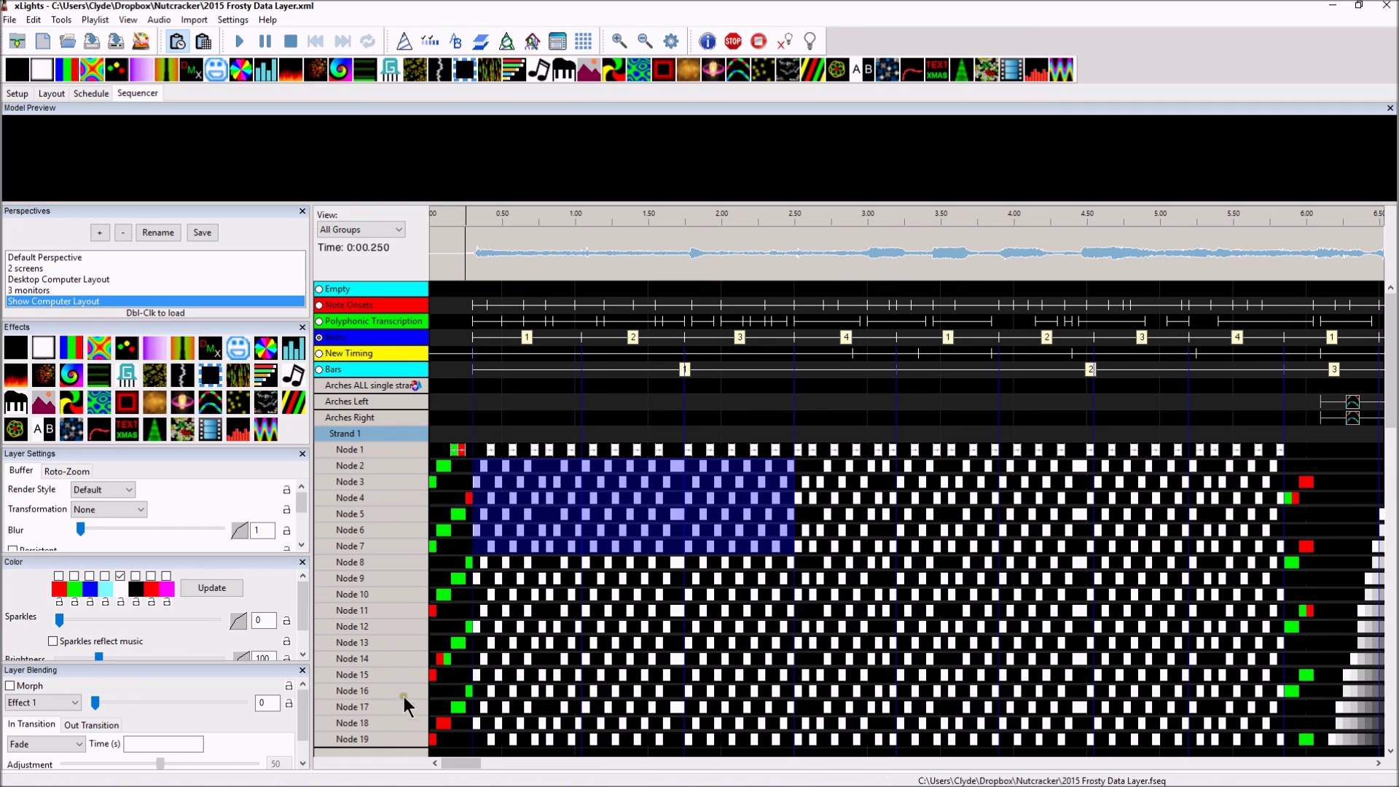
Step: Preview the Arches Right effect near 9.2 seconds in House Preview and compare it with the node data underneath
drag(461, 769, 503, 766)
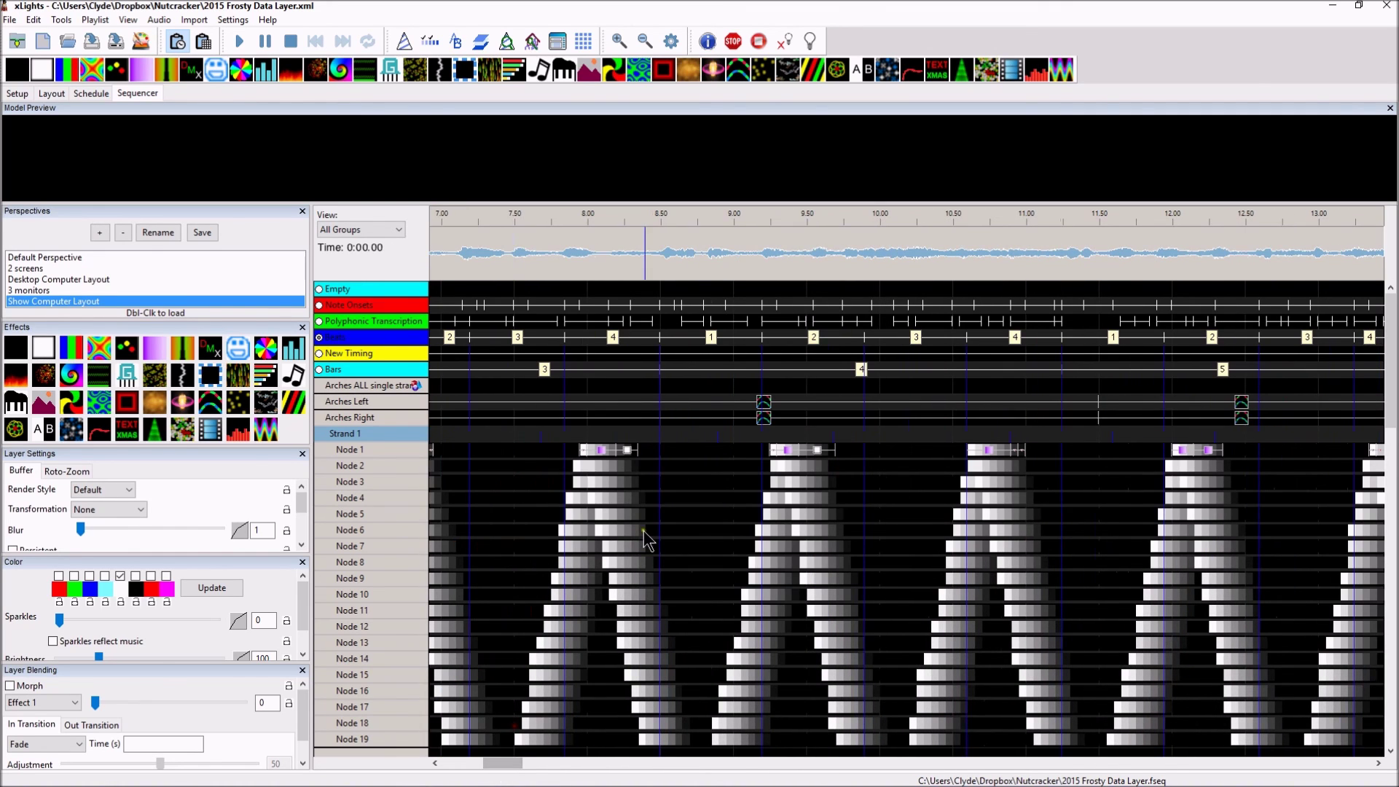
click(773, 420)
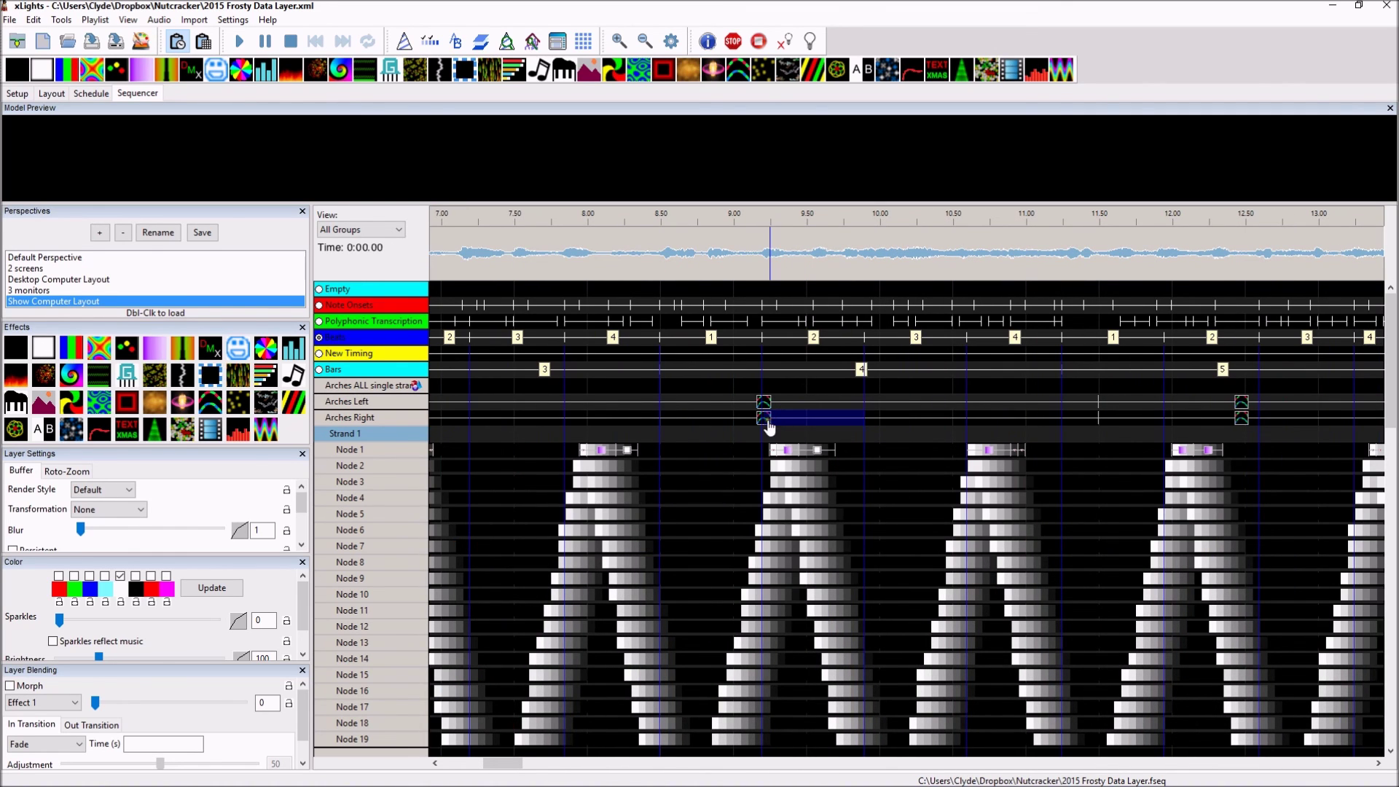
click(792, 259)
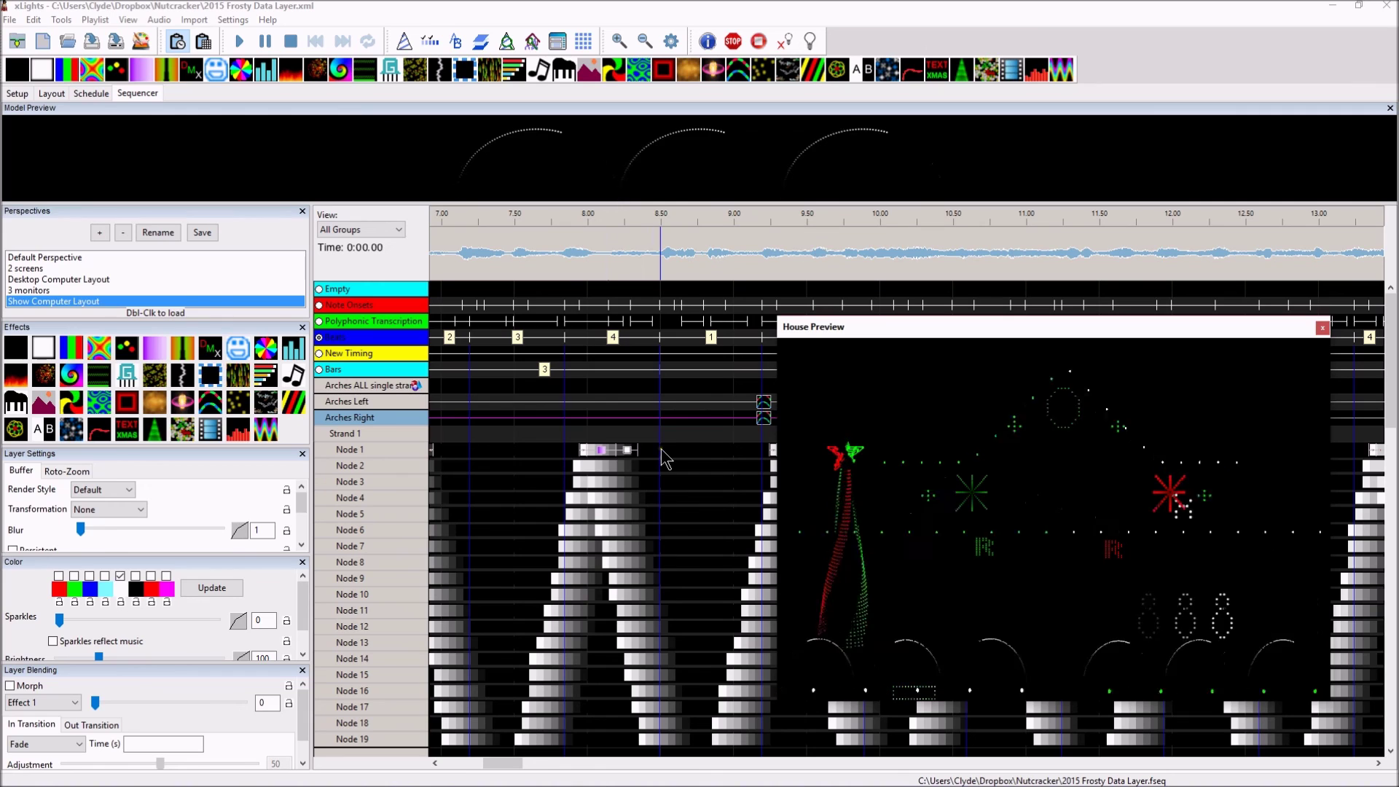
click(532, 531)
click(547, 485)
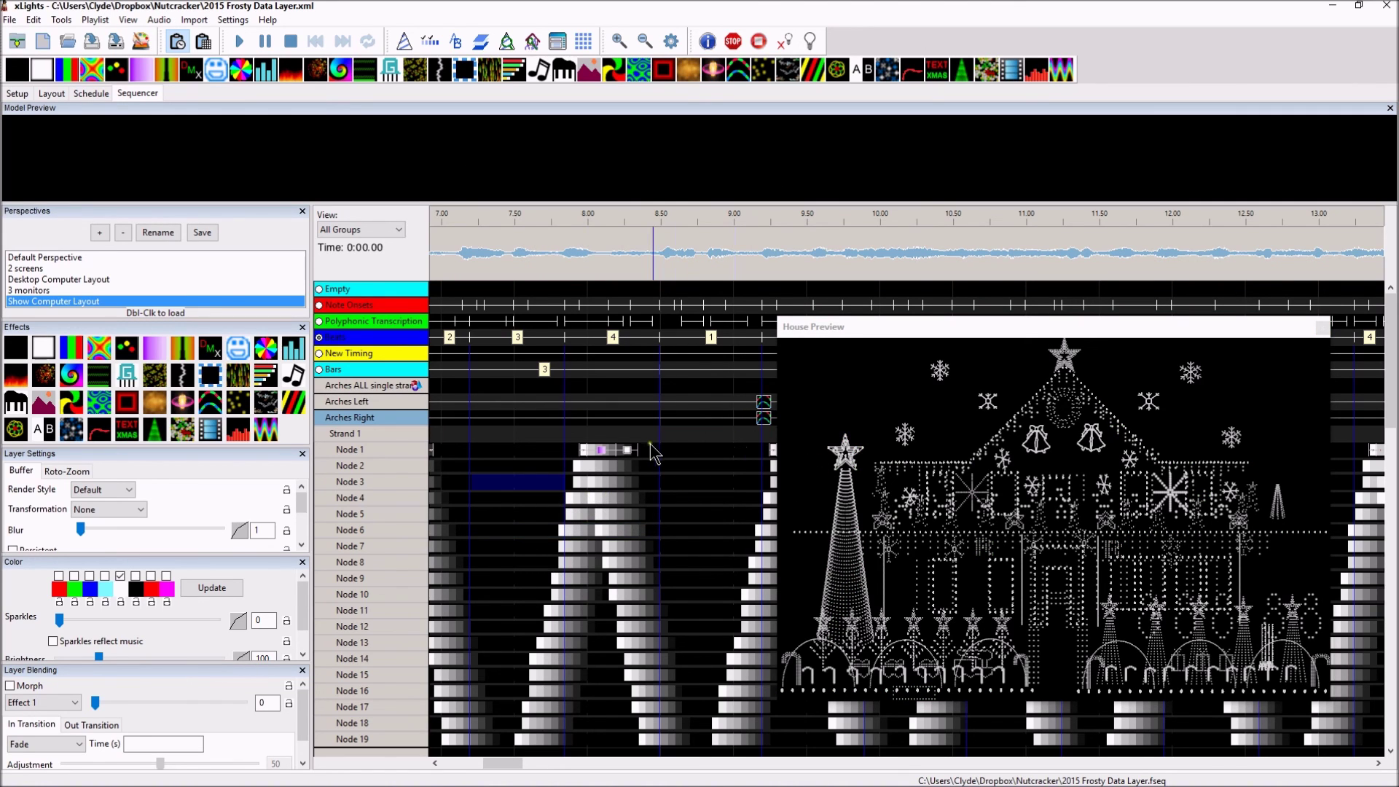
click(765, 425)
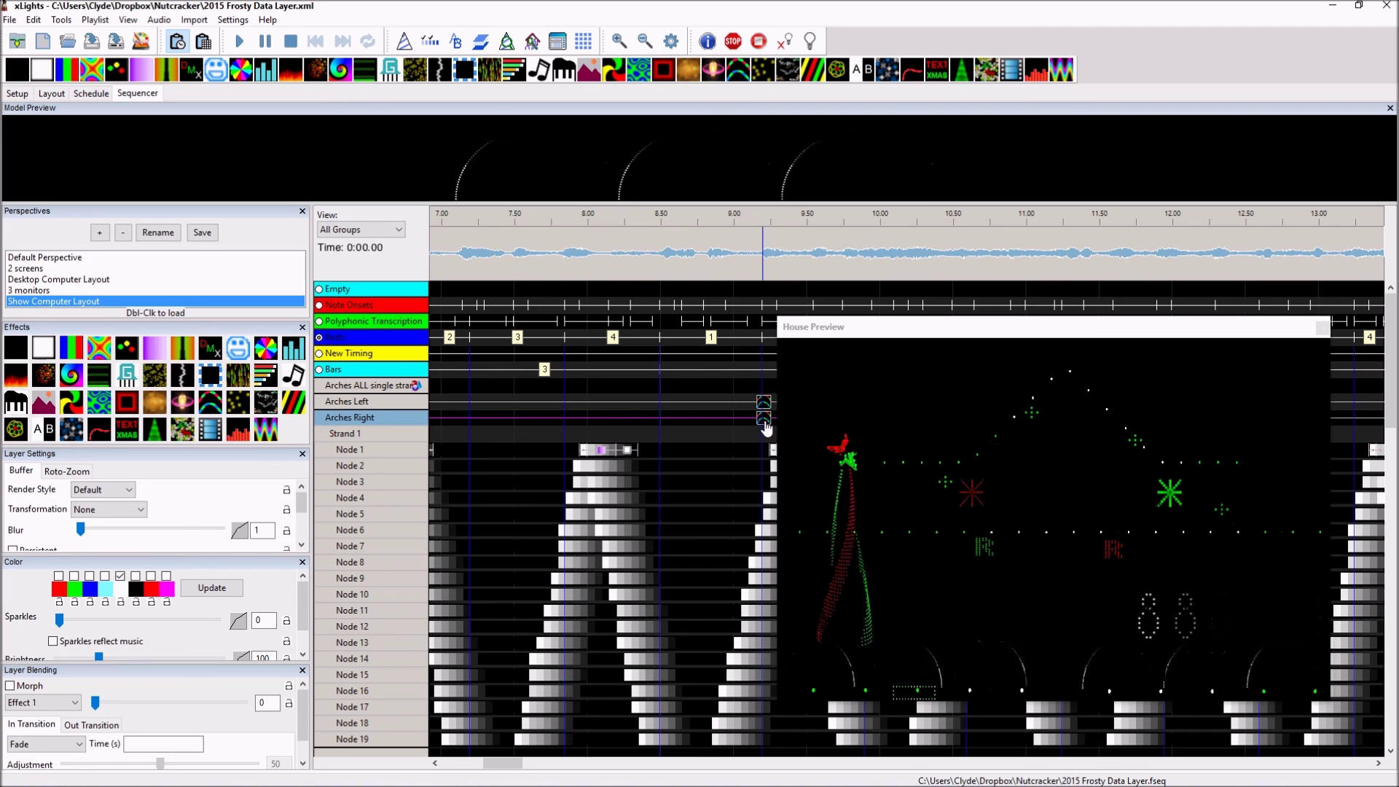